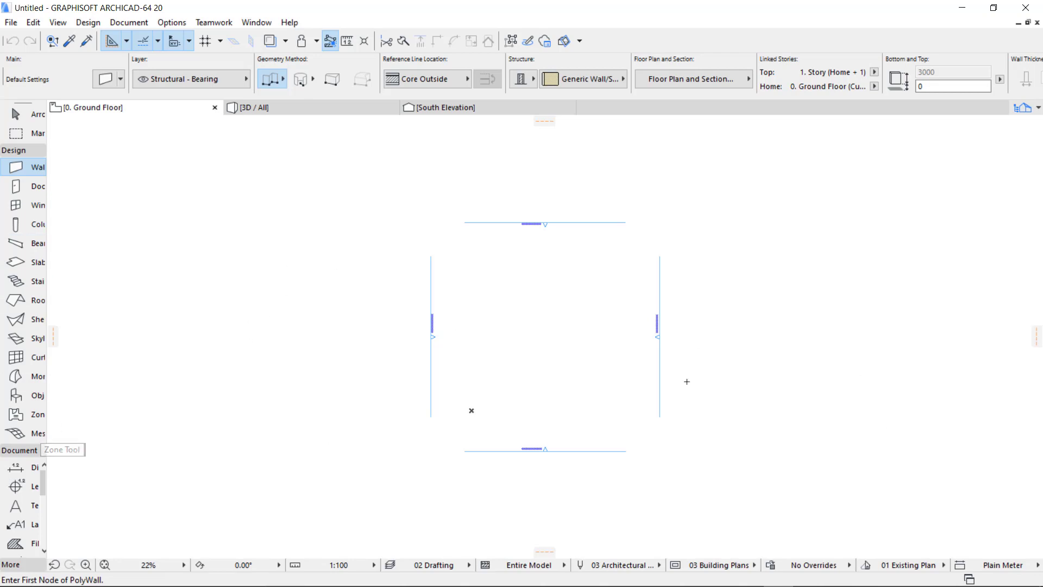
# - Open the default settings of the Stair tool and look through the stair types in the Complete Stairs 20 library
pyautogui.scroll(2, 798, 325)
pyautogui.scroll(1, 480, 369)
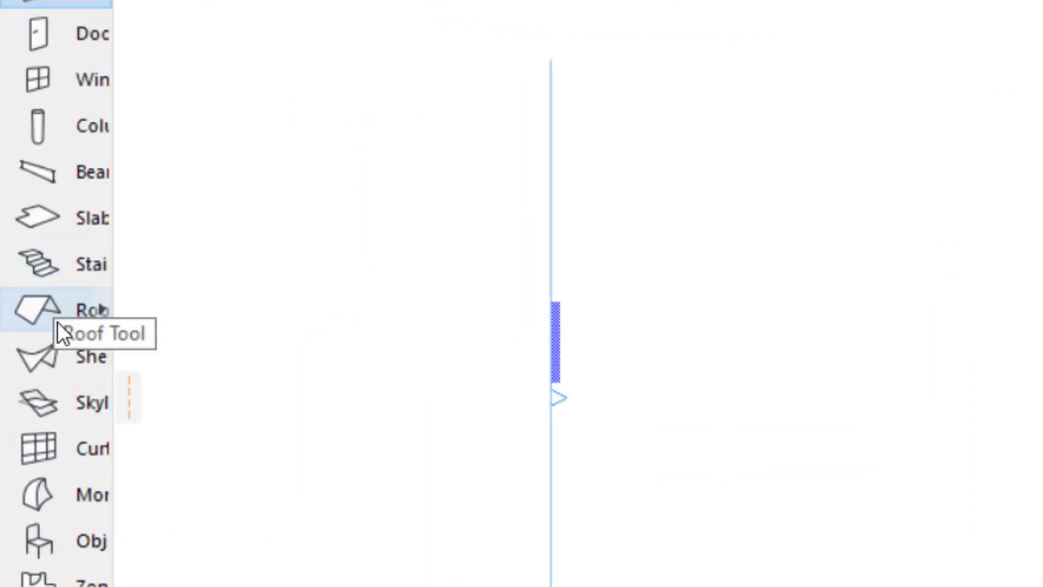
pyautogui.click(89, 255)
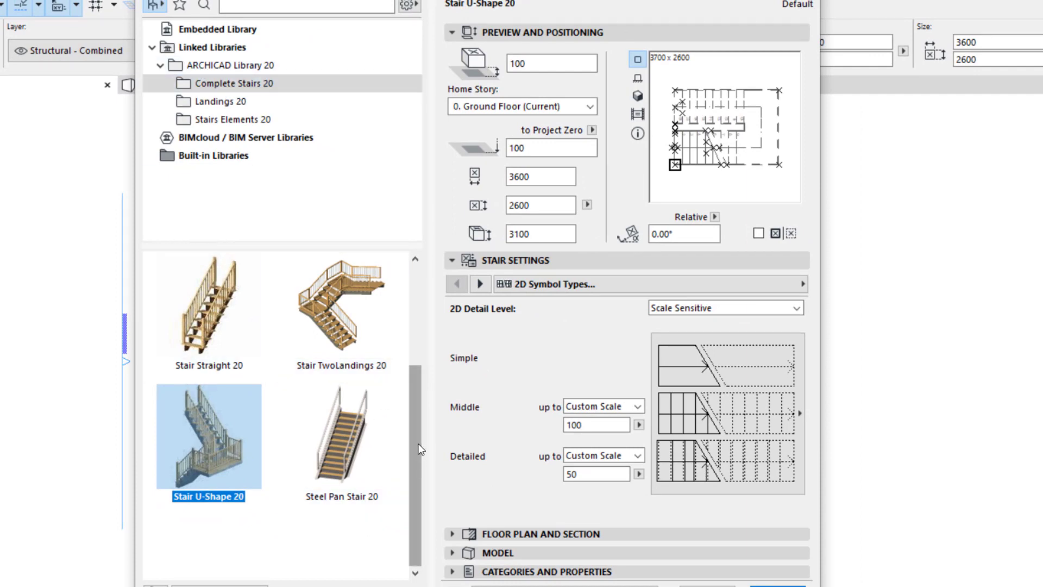
pyautogui.moveTo(416, 454); pyautogui.dragTo(408, 276)
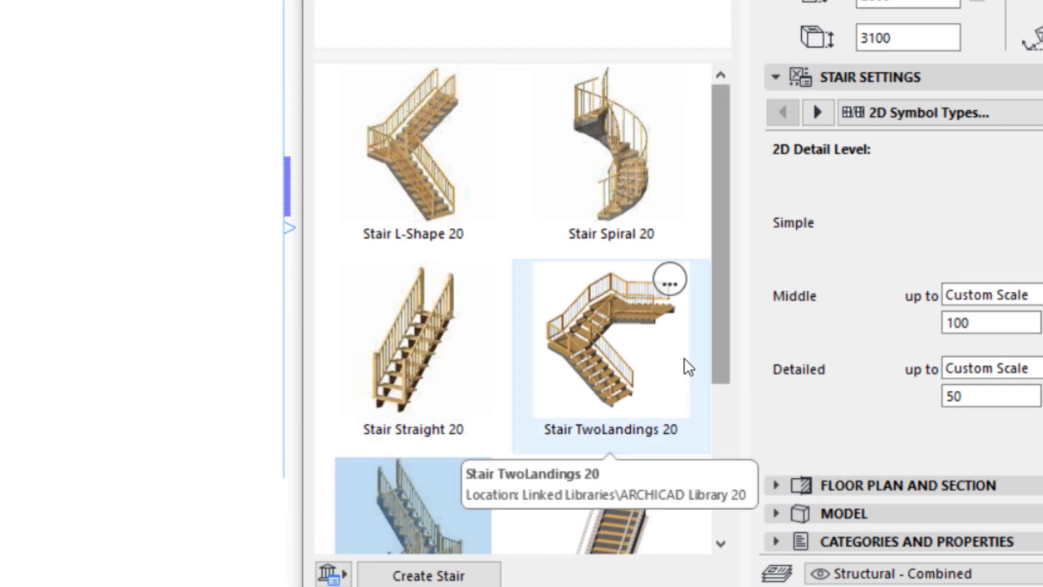
pyautogui.scroll(-3, 725, 305)
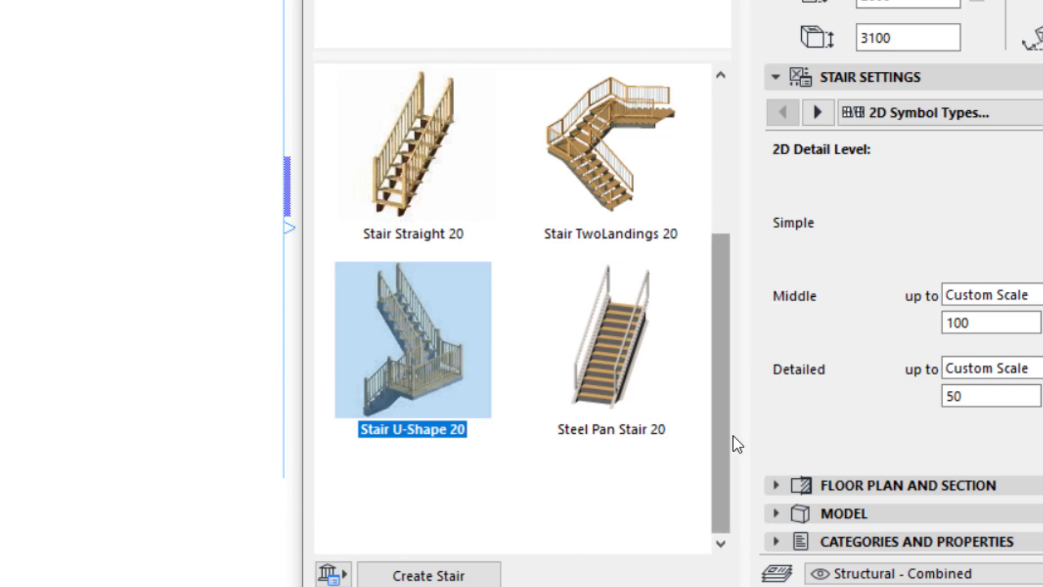
pyautogui.scroll(3, 729, 430)
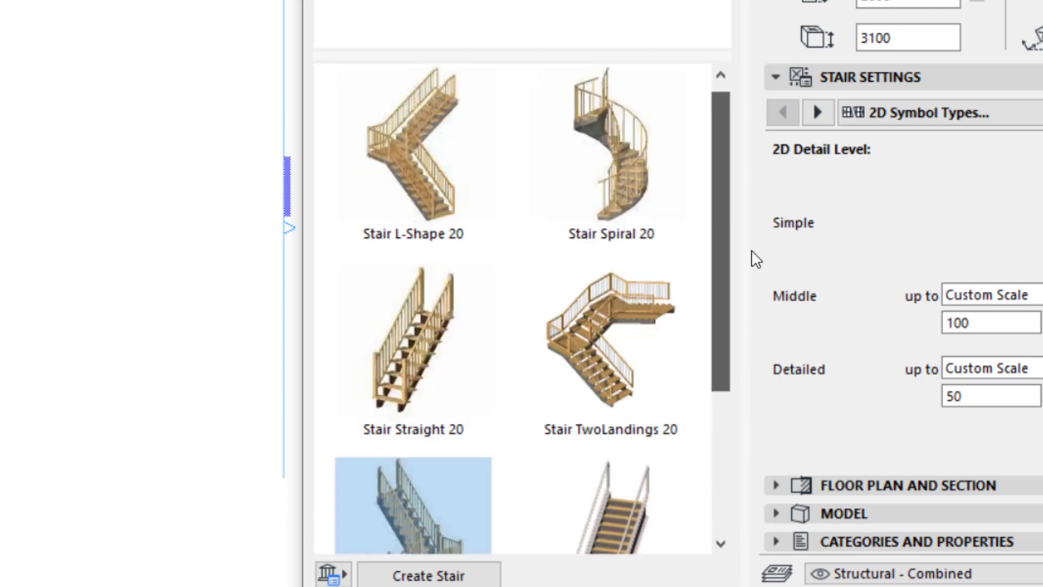
# - Compare the Steel Pan, U-Shape and Straight stairs, and choose Stair TwoLandings 20 as the stair type
pyautogui.click(642, 499)
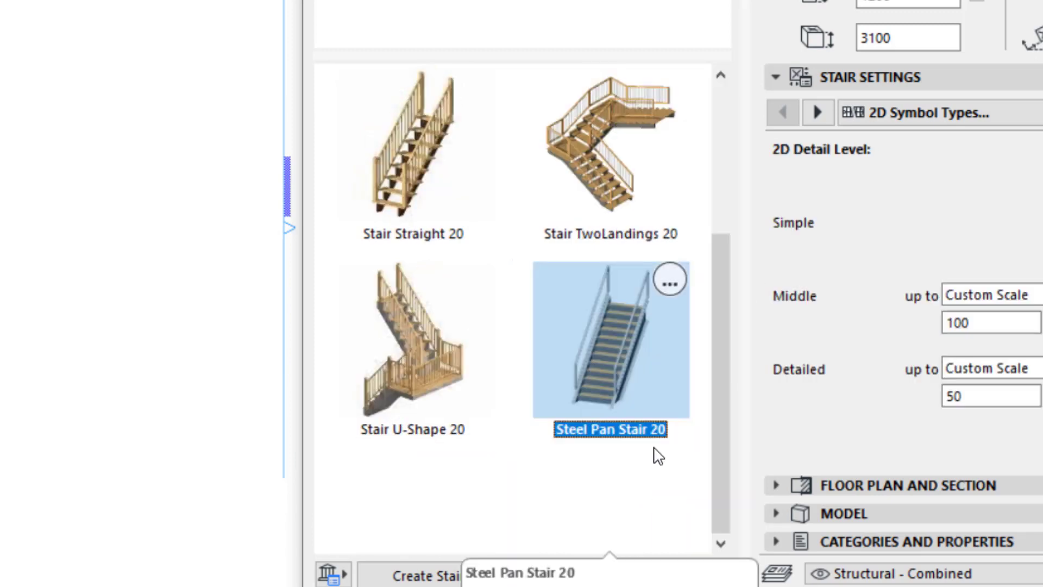
pyautogui.click(427, 392)
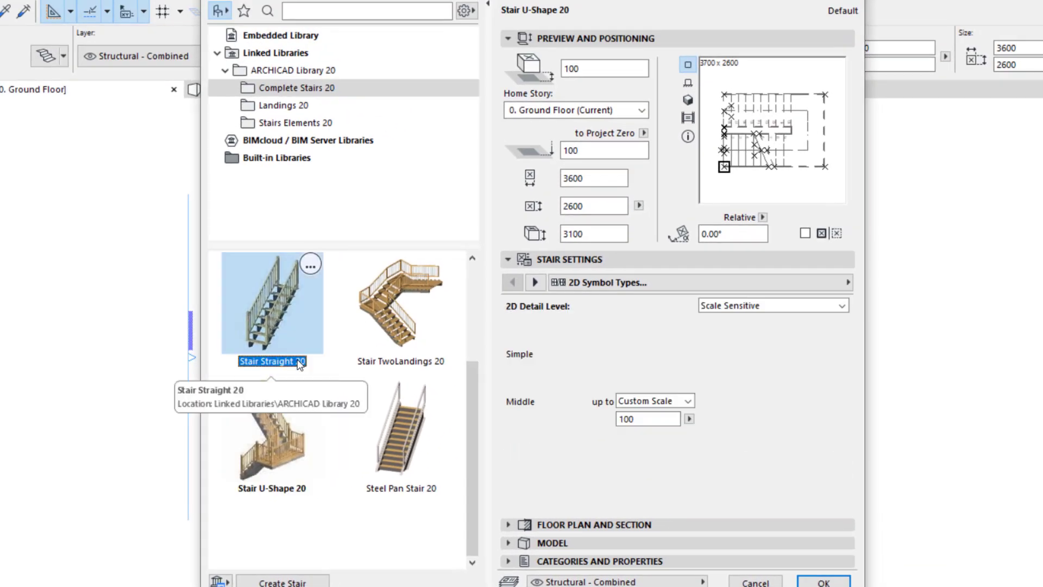
pyautogui.click(304, 326)
pyautogui.click(425, 286)
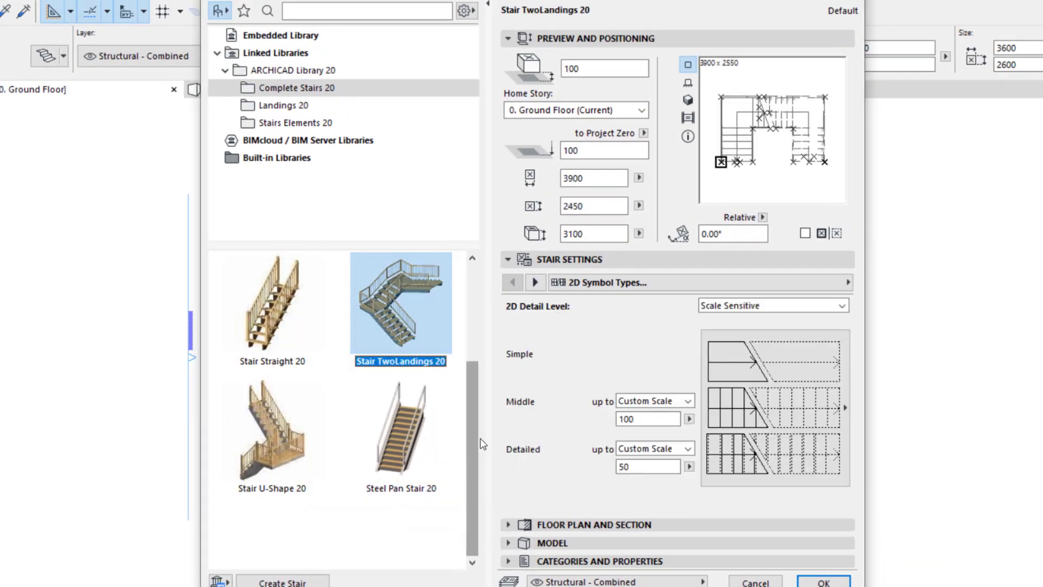
pyautogui.moveTo(480, 439); pyautogui.dragTo(507, 401)
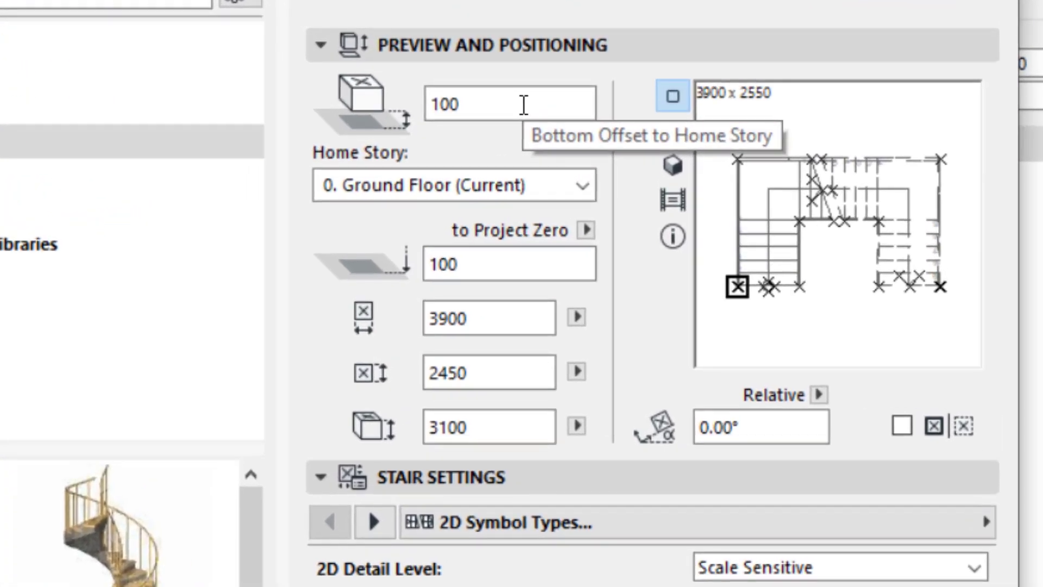
# - Set the stair's bottom offset to the home story to 0 and its height to 3000
pyautogui.doubleClick(512, 104)
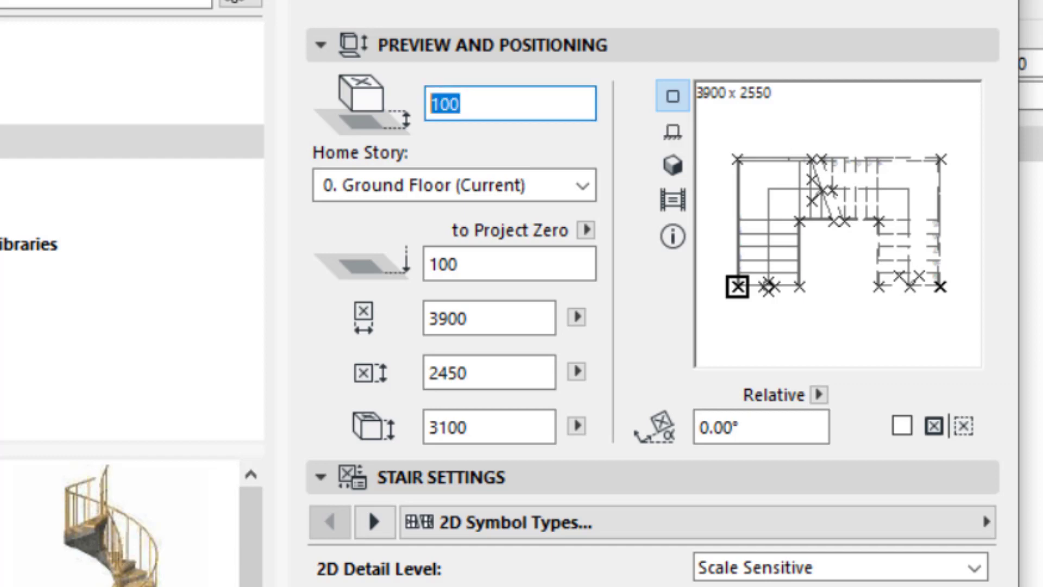
pyautogui.write('0')
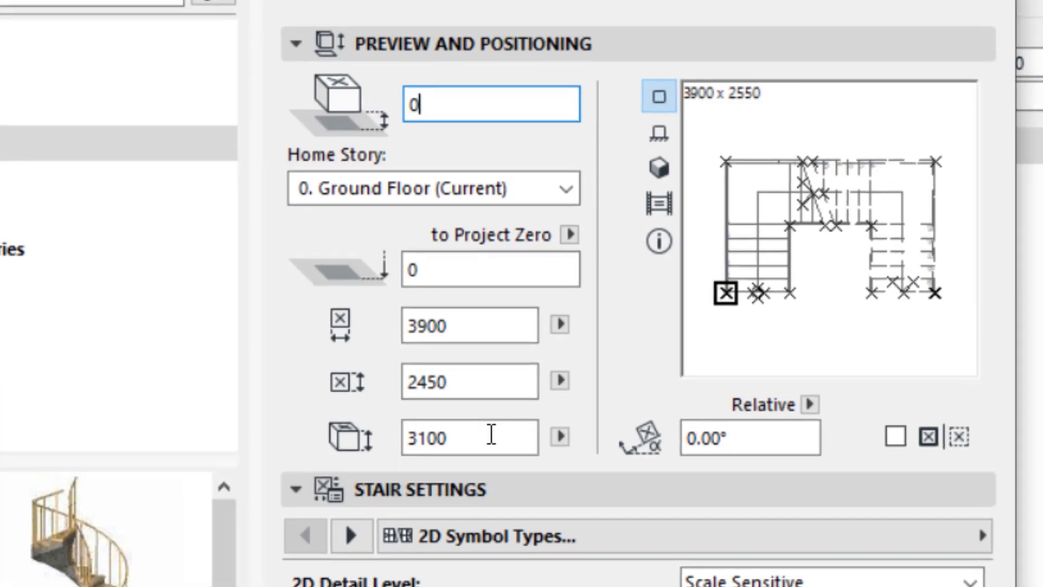
pyautogui.click(510, 427)
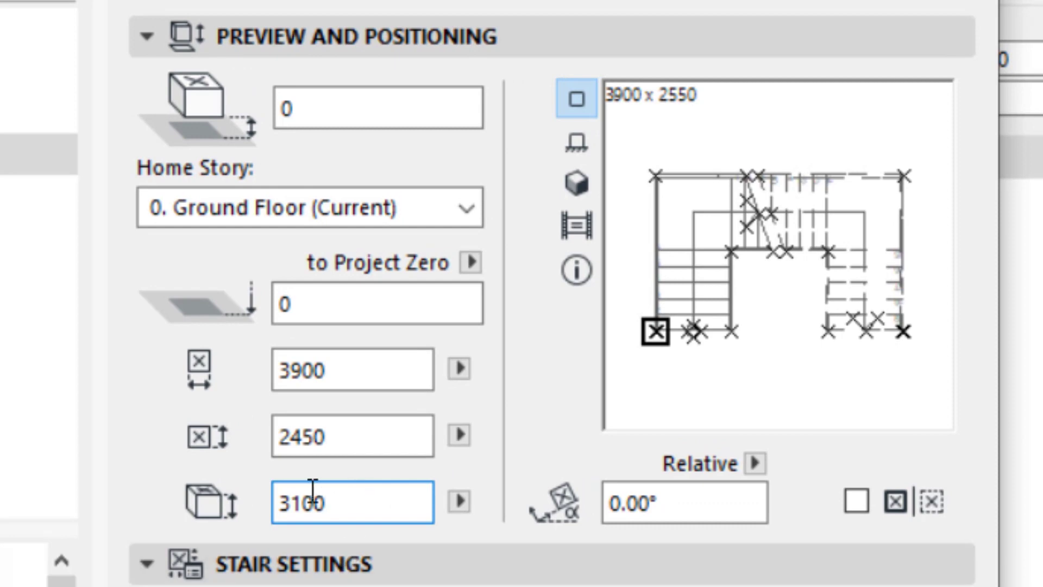
pyautogui.doubleClick(339, 497)
pyautogui.write('3000')
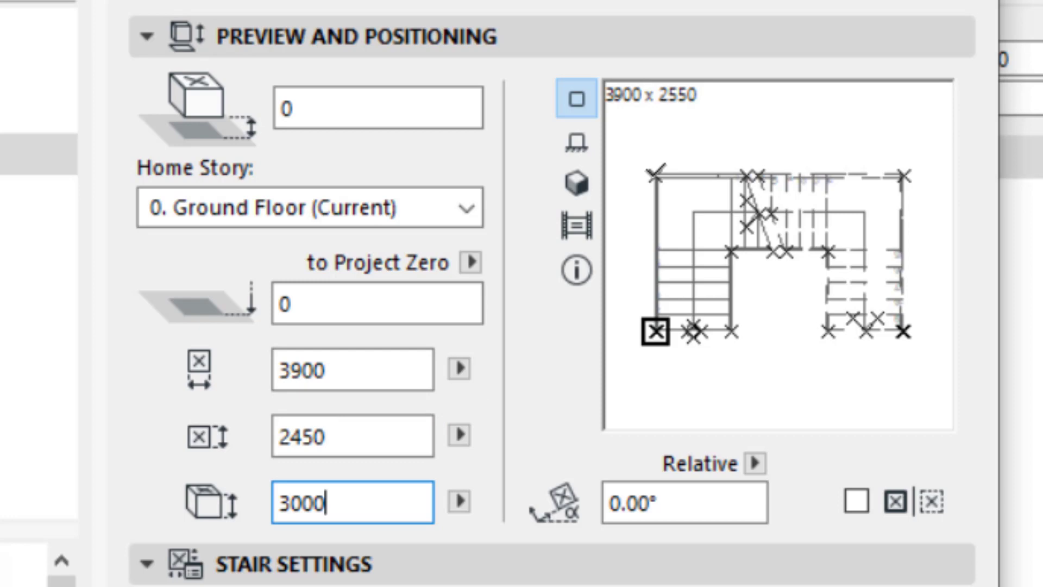
# - Try the stair's upper corners as anchor point, settle on the lower-left corner, accept the settings and place the stair on the Ground Floor plan
pyautogui.click(904, 174)
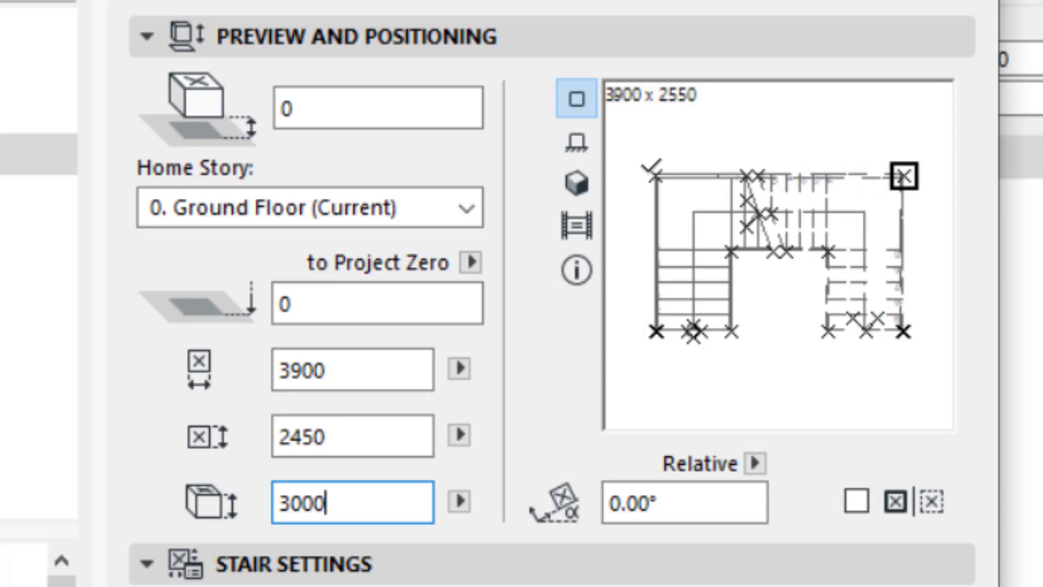
pyautogui.click(655, 173)
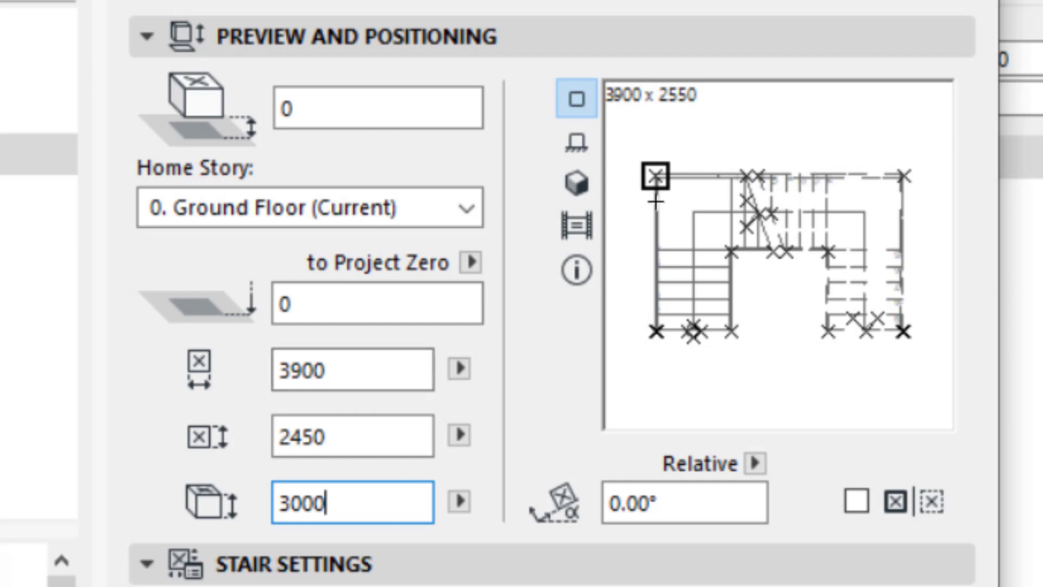
pyautogui.click(656, 330)
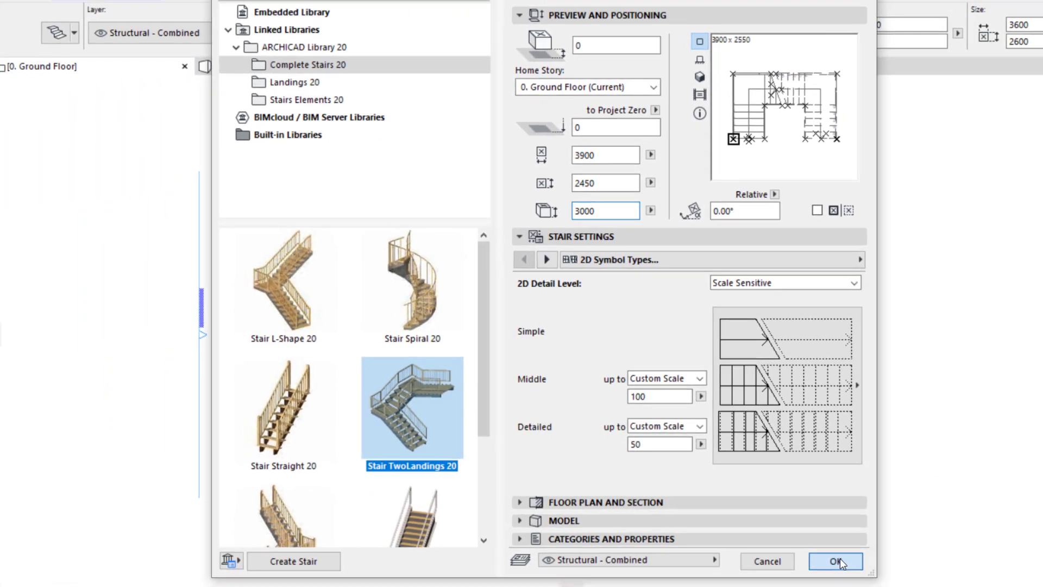
pyautogui.press('Return')
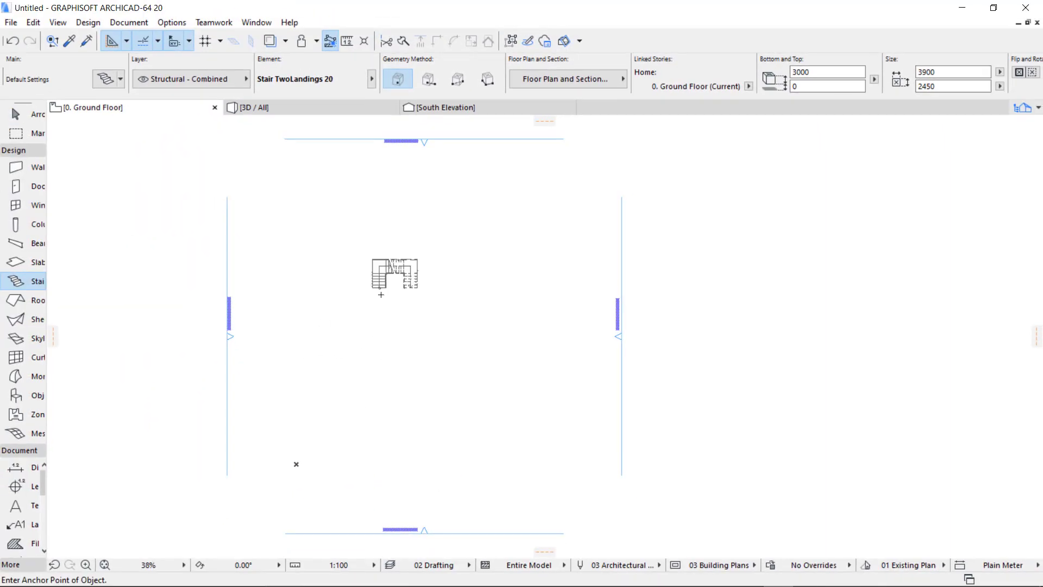
pyautogui.scroll(5, 396, 260)
pyautogui.scroll(1, 313, 356)
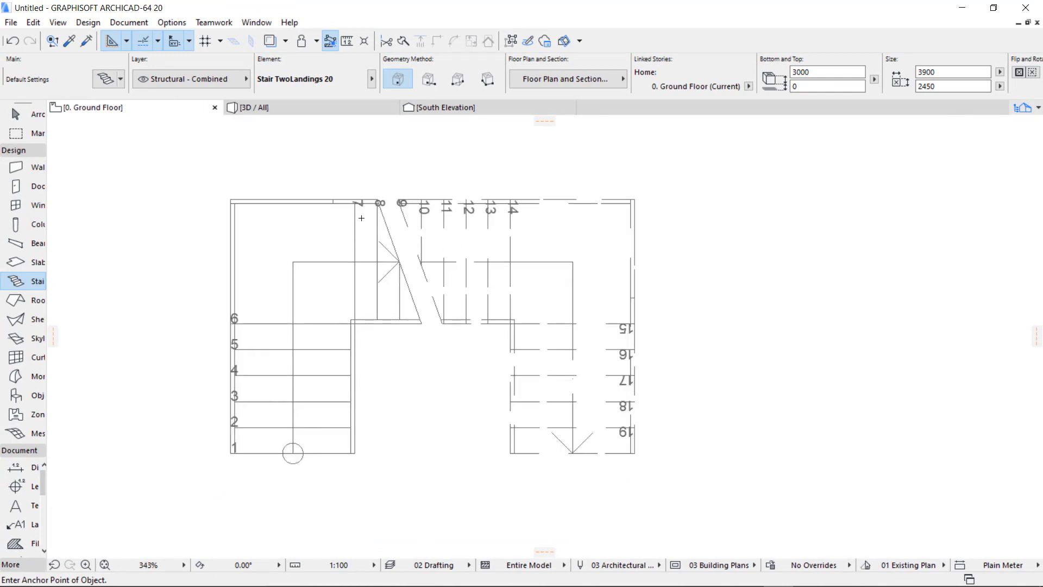
# - Inspect the placed two-landing stair in the 3D view from several distances and angles
pyautogui.click(278, 109)
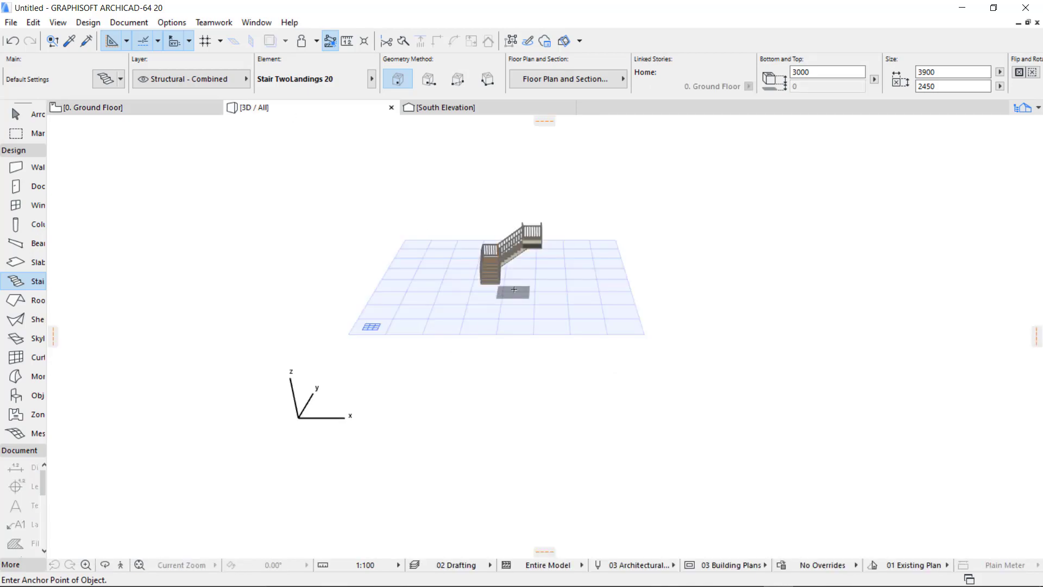
pyautogui.scroll(10, 514, 289)
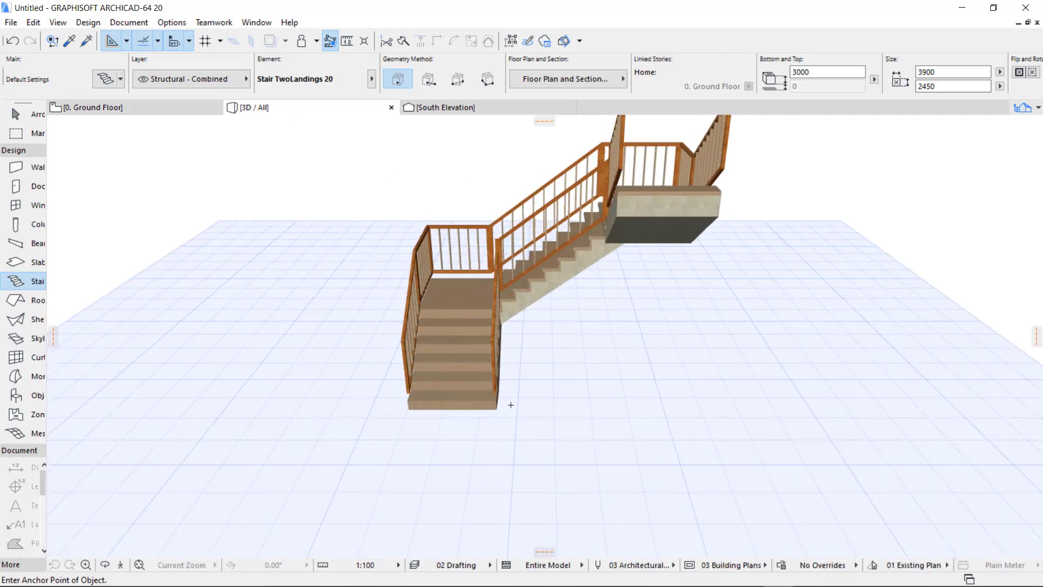
pyautogui.scroll(10, 511, 405)
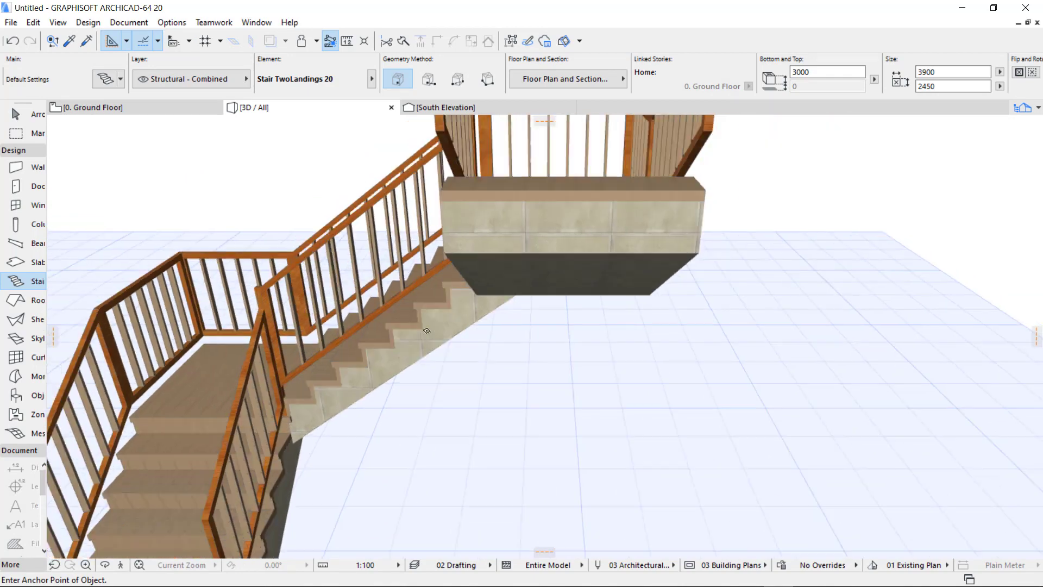
pyautogui.scroll(-5, 435, 343)
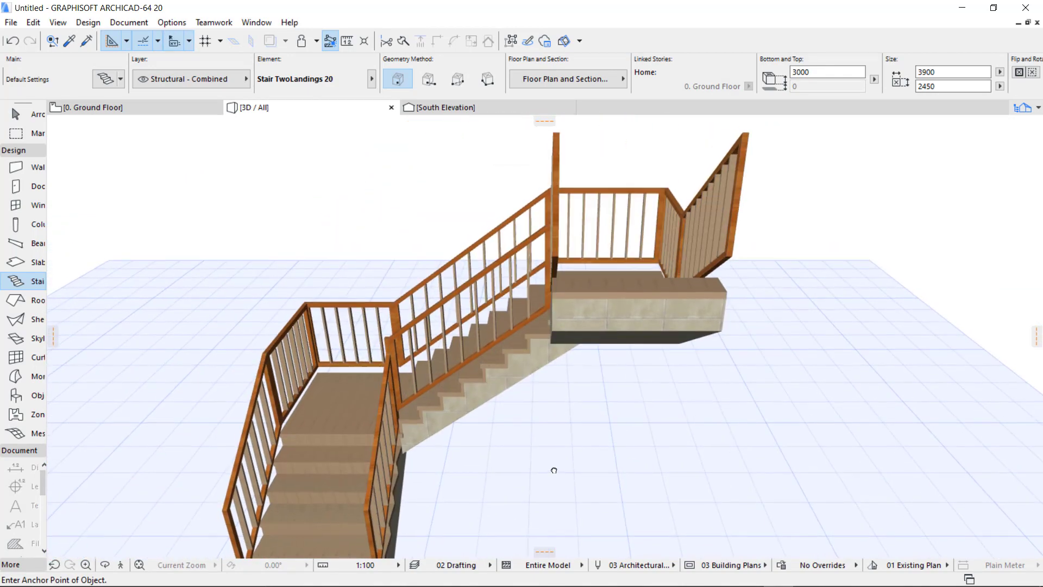
pyautogui.moveTo(554, 470); pyautogui.dragTo(562, 373, button='middle')
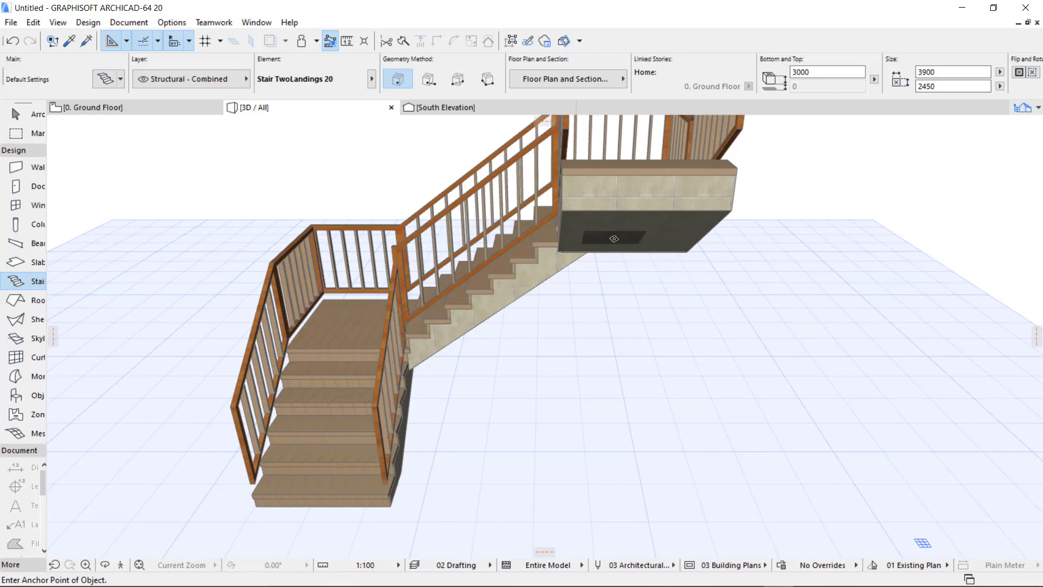
pyautogui.scroll(-4, 579, 323)
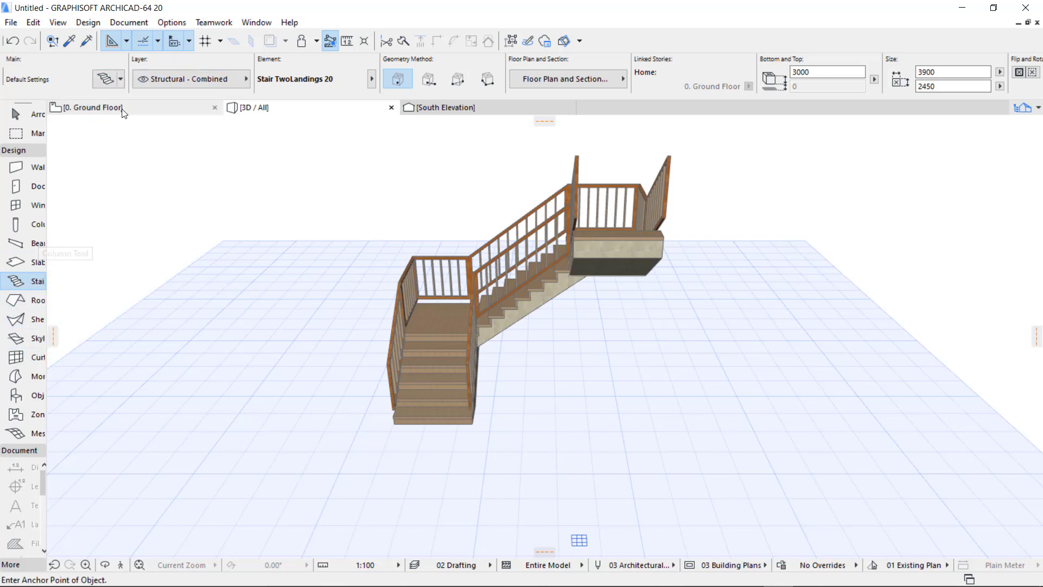
# - Return to the Ground Floor plan, reopen the Stair default settings and preview the L-Shape, Spiral, Straight, U-Shape and Steel Pan stairs
pyautogui.click(57, 108)
pyautogui.doubleClick(21, 282)
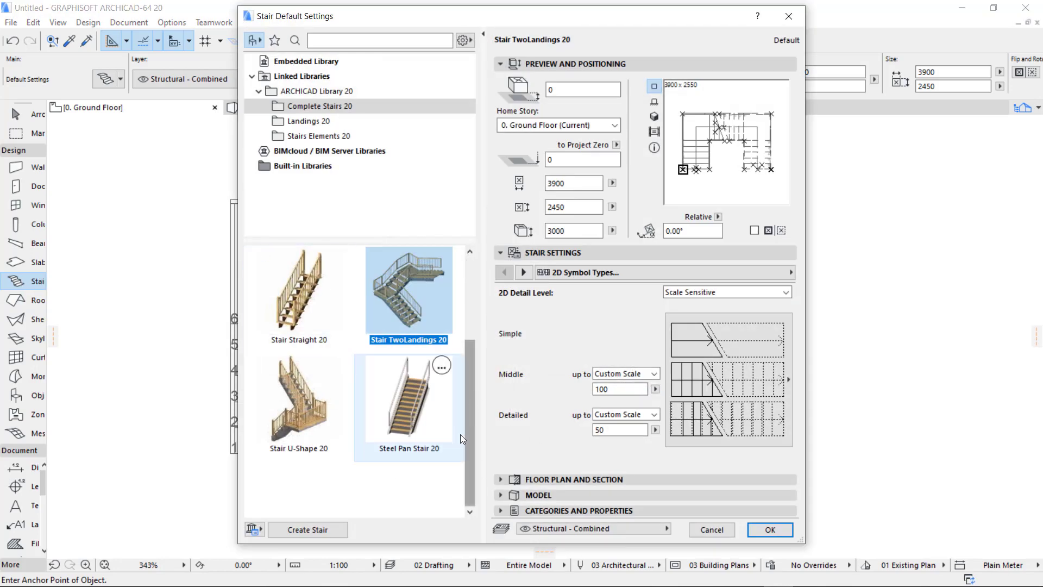
pyautogui.moveTo(471, 431); pyautogui.dragTo(471, 340)
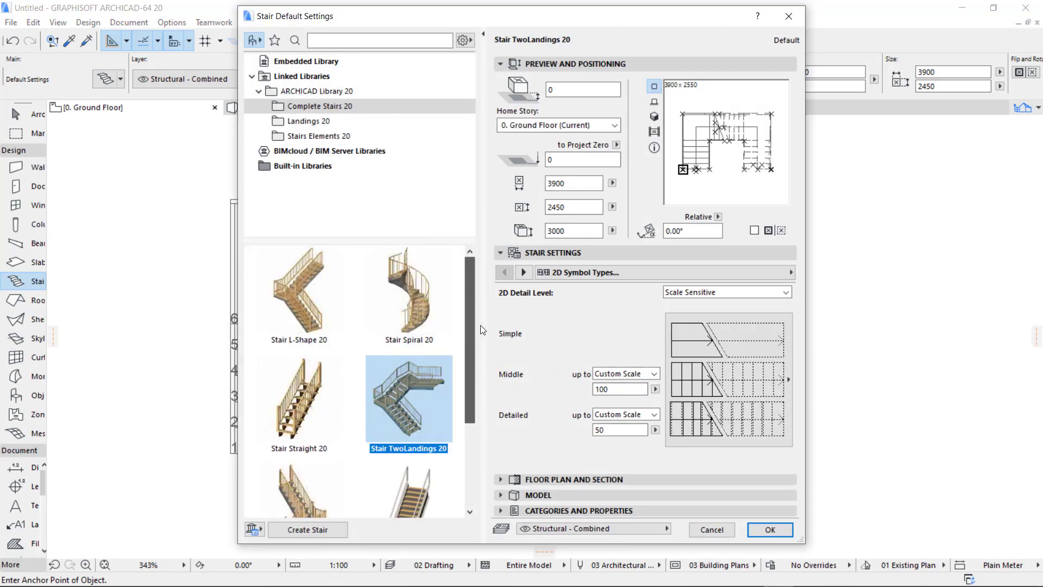
pyautogui.click(298, 290)
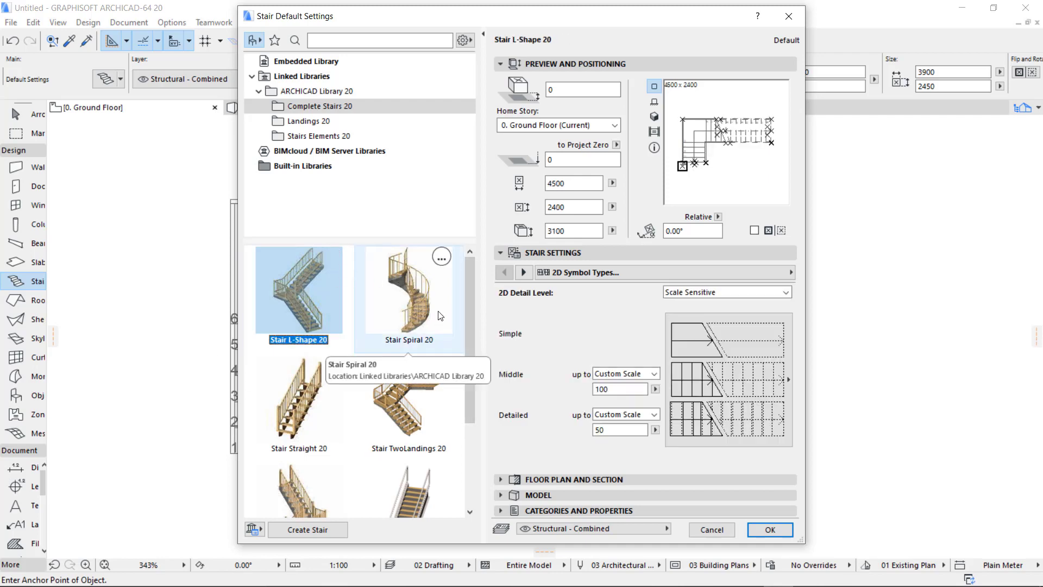
pyautogui.click(405, 288)
pyautogui.click(251, 448)
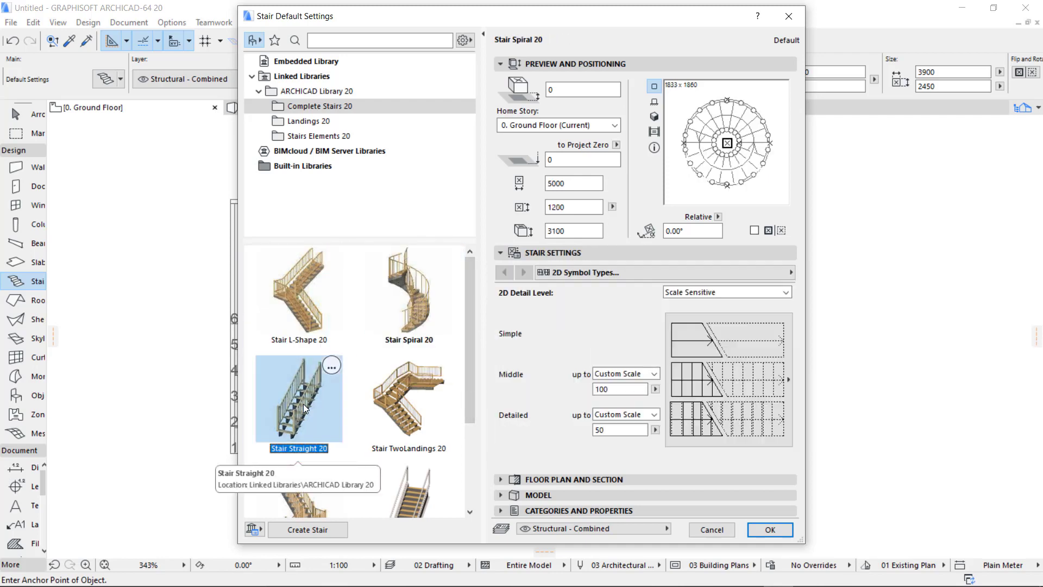
pyautogui.scroll(-2, 381, 413)
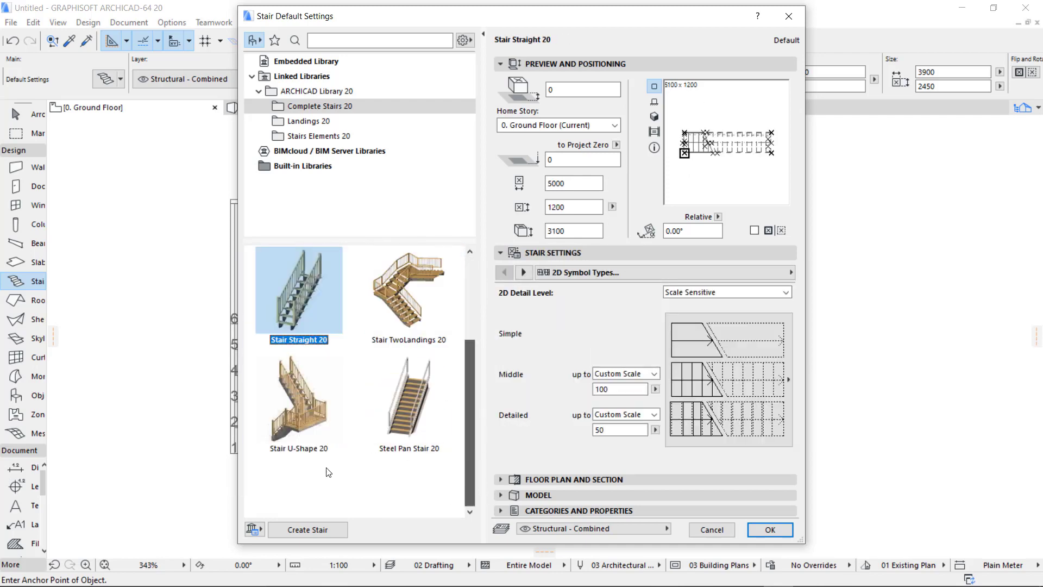
pyautogui.click(299, 399)
pyautogui.click(408, 400)
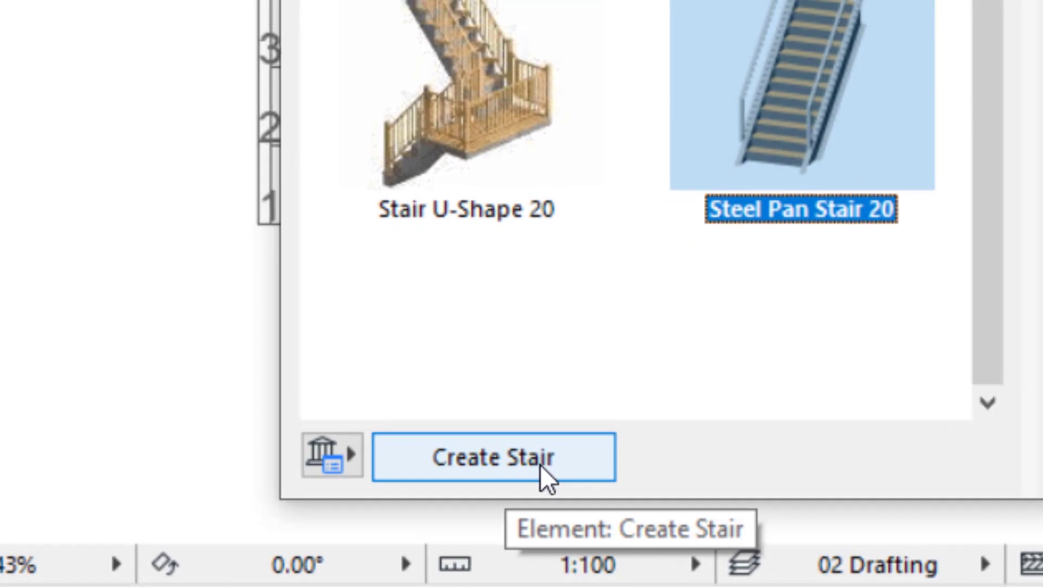
# - Start creating a custom stair and choose the straight run with an intermediate landing as its type
pyautogui.click(542, 471)
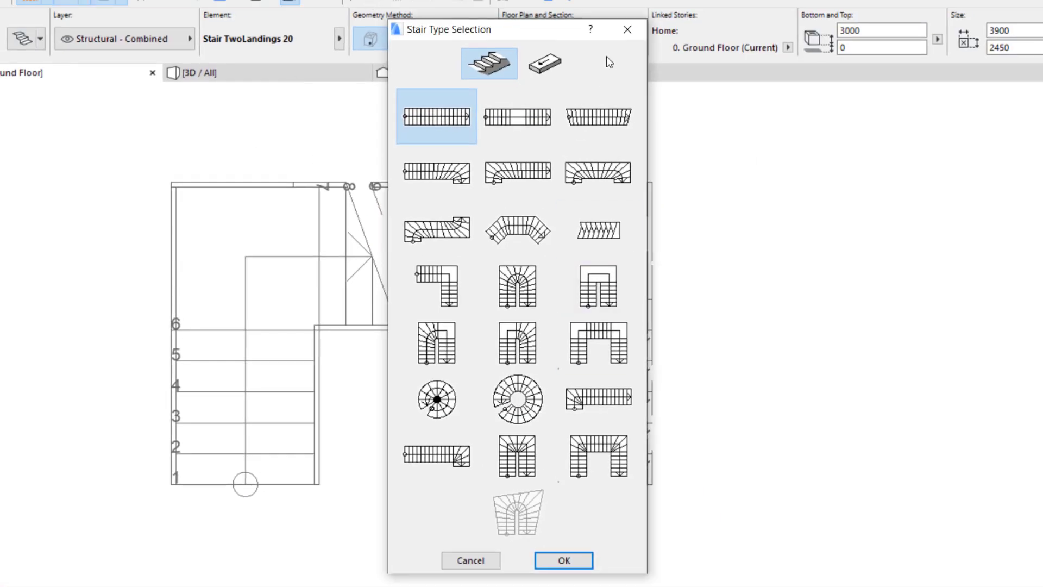
pyautogui.moveTo(497, 34); pyautogui.dragTo(424, 13)
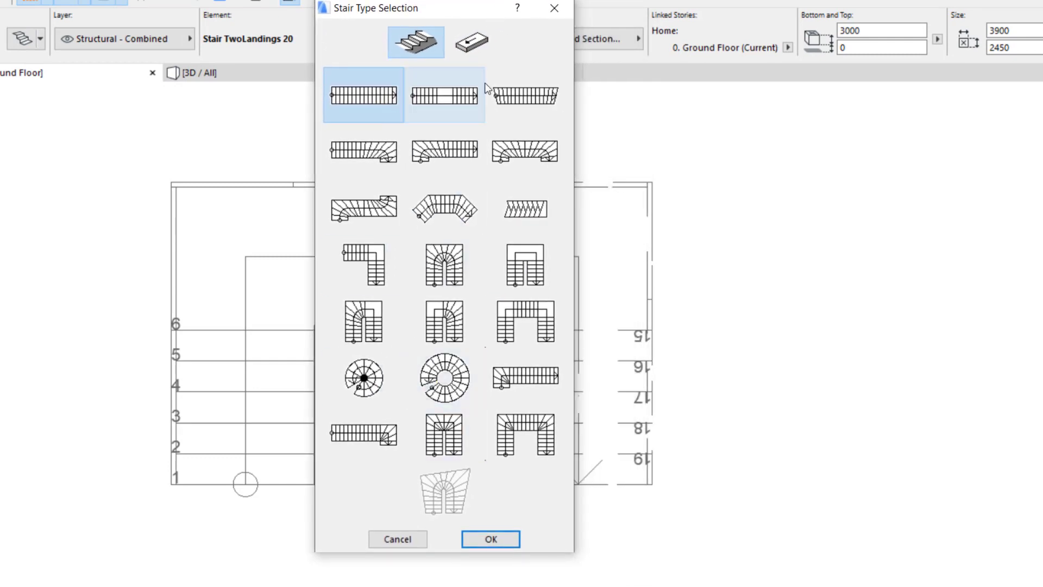
pyautogui.click(436, 165)
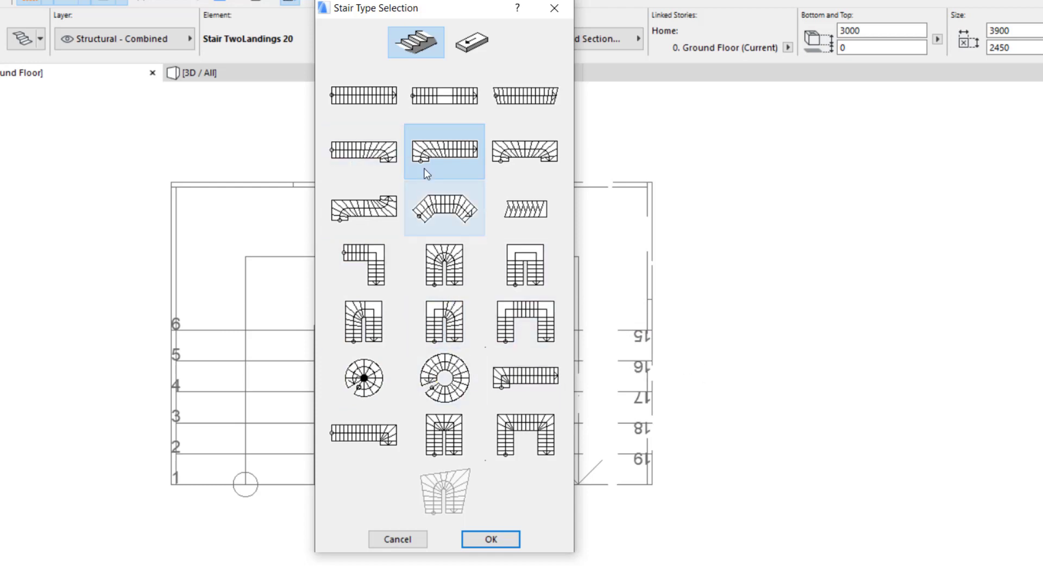
pyautogui.click(440, 96)
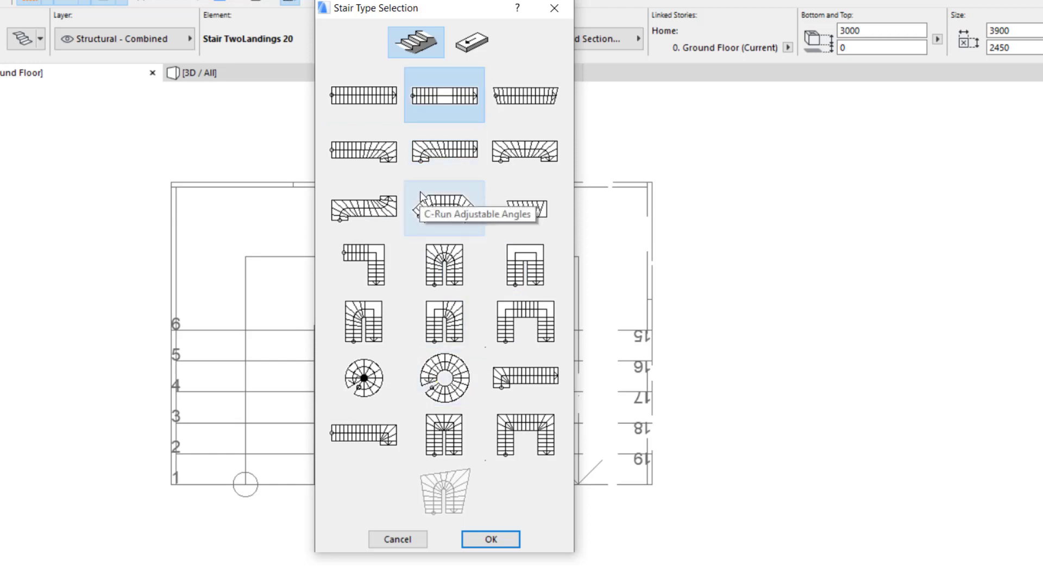
pyautogui.click(491, 538)
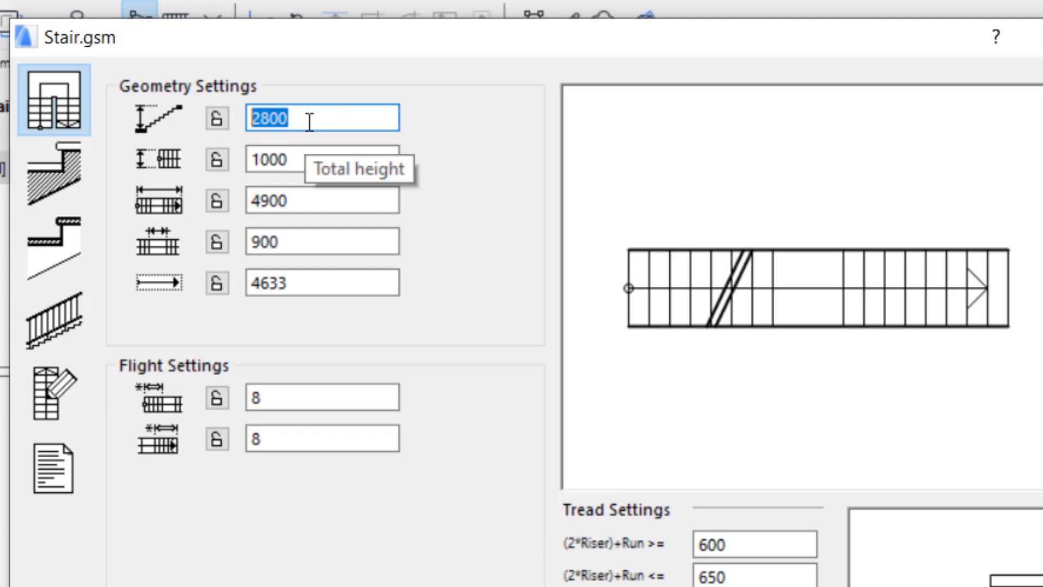
# - Set the custom stair's total height to 3100 and its flight width to 1200, and lock both values
pyautogui.write('3100')
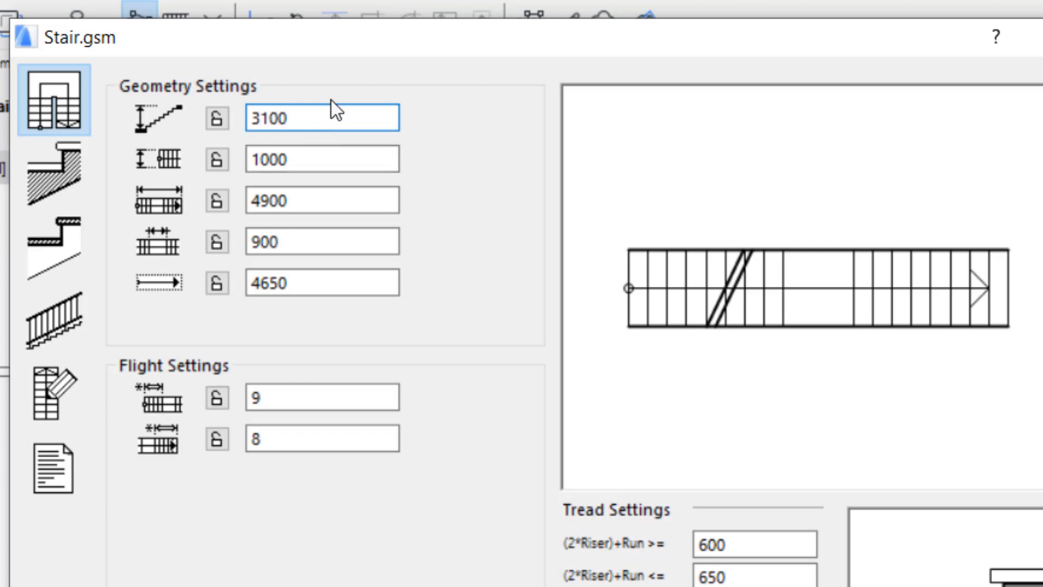
pyautogui.click(222, 119)
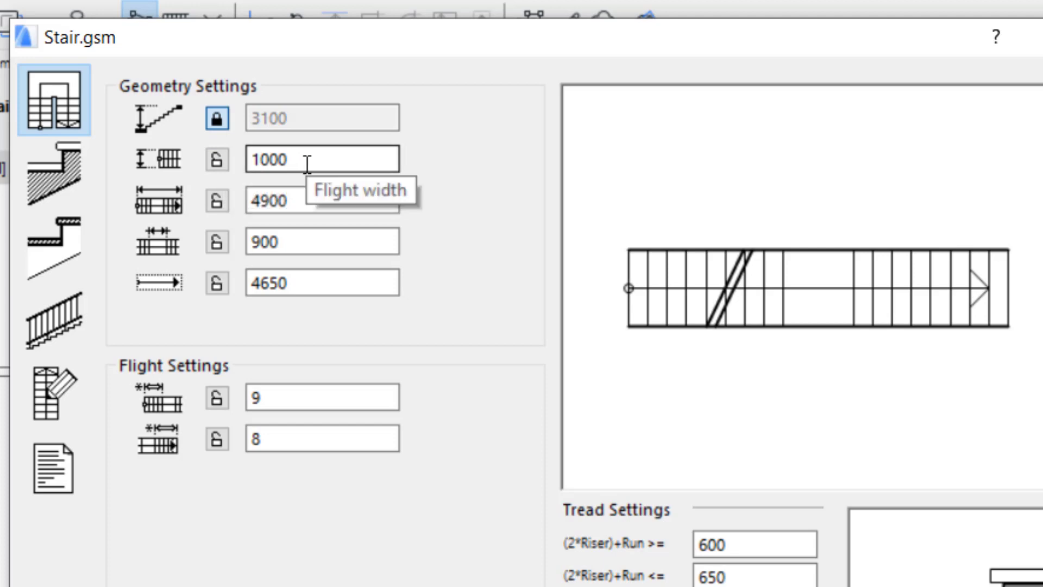
pyautogui.doubleClick(337, 158)
pyautogui.write('1')
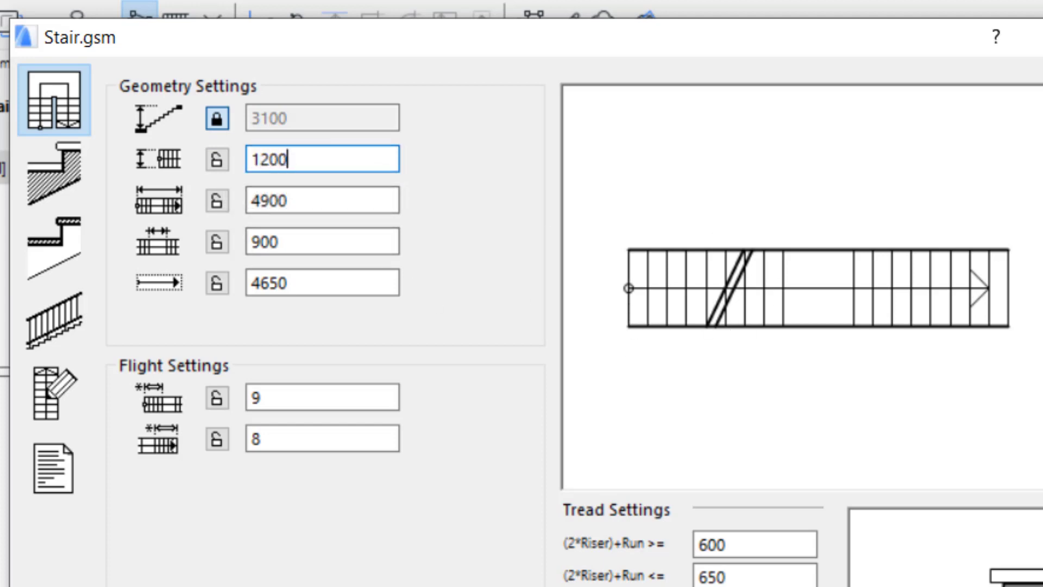
pyautogui.click(216, 160)
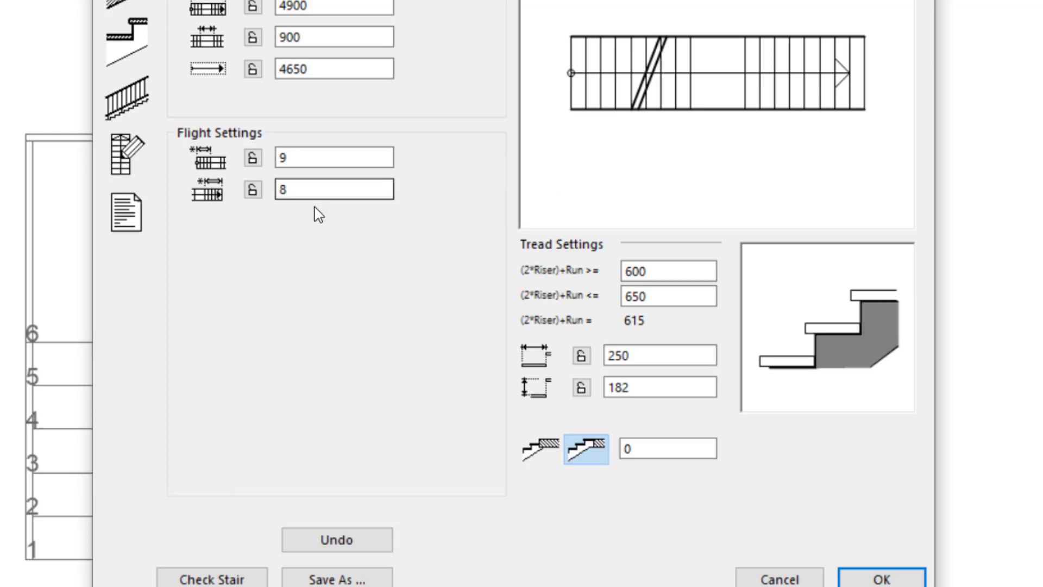
# - Set the step count to 10 for the first flight and 7 for the second flight
pyautogui.doubleClick(314, 156)
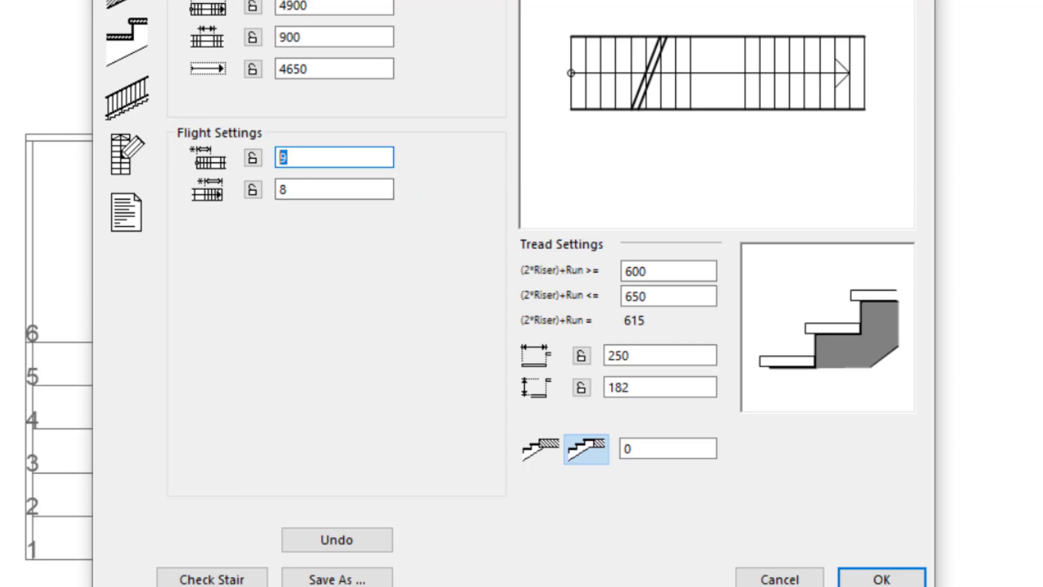
pyautogui.write('10')
pyautogui.doubleClick(337, 190)
pyautogui.write('7')
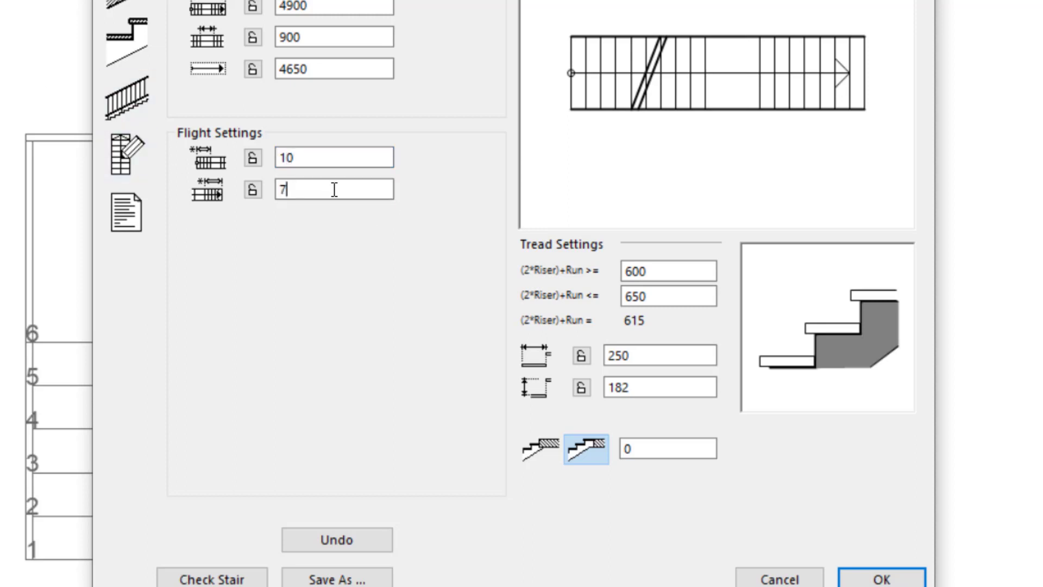
# - Try 10 steps in the second flight and 7 in the first, and restore 10 and 7 for the first and second flights
pyautogui.write('10')
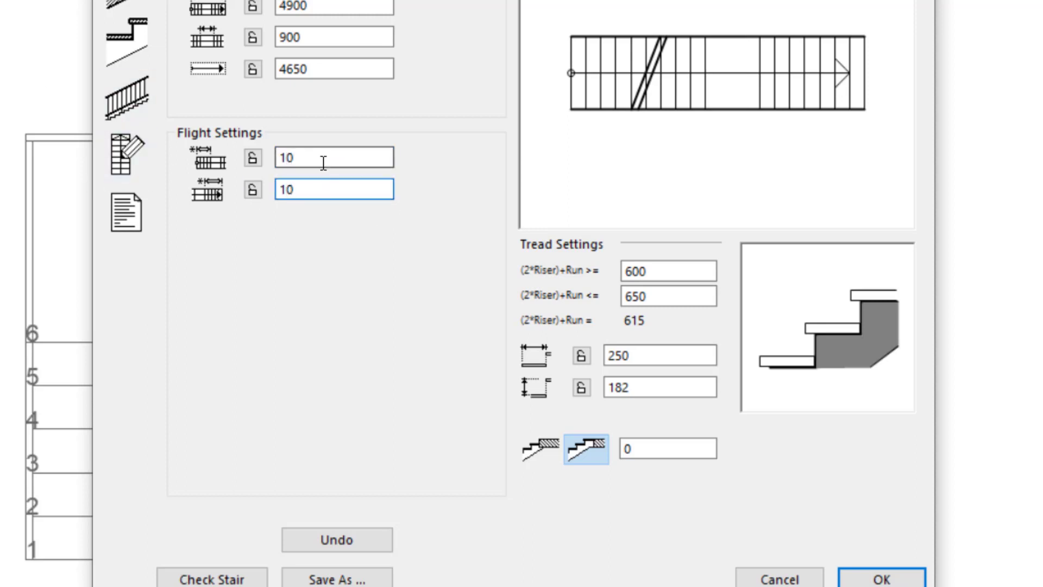
pyautogui.doubleClick(321, 157)
pyautogui.write('7')
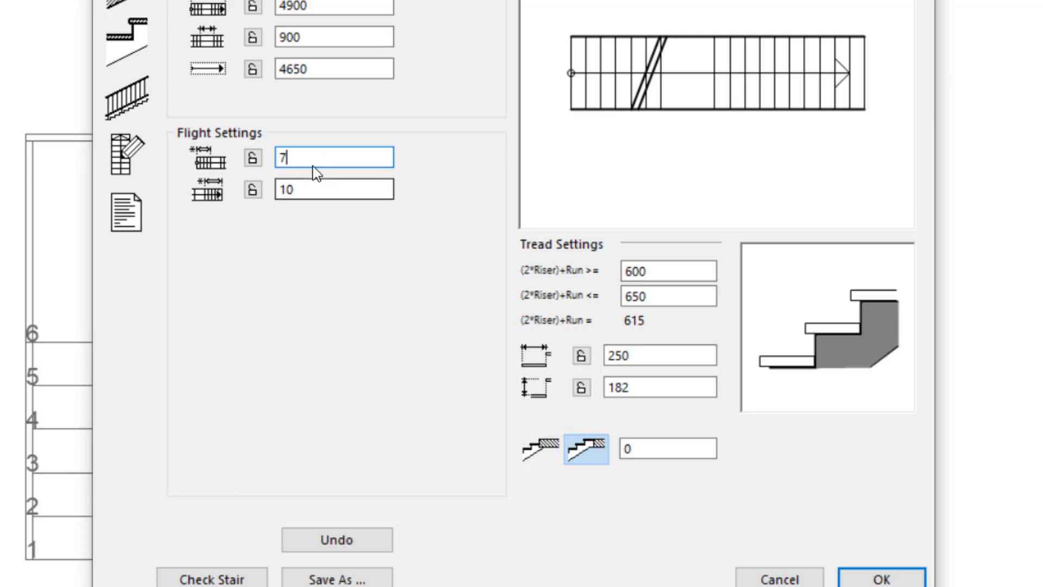
pyautogui.doubleClick(315, 157)
pyautogui.write('10')
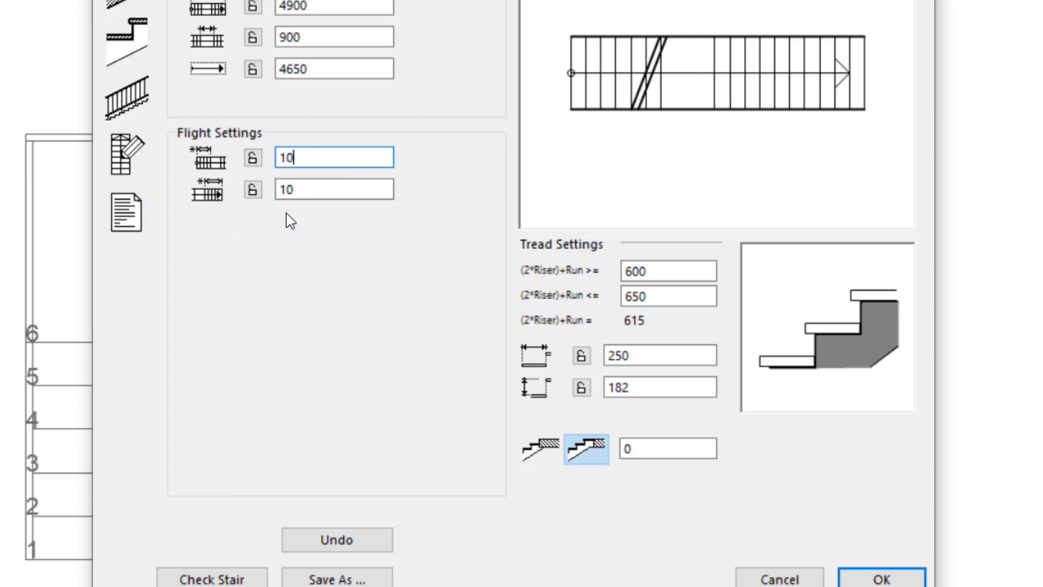
pyautogui.press('Tab')
pyautogui.write('7')
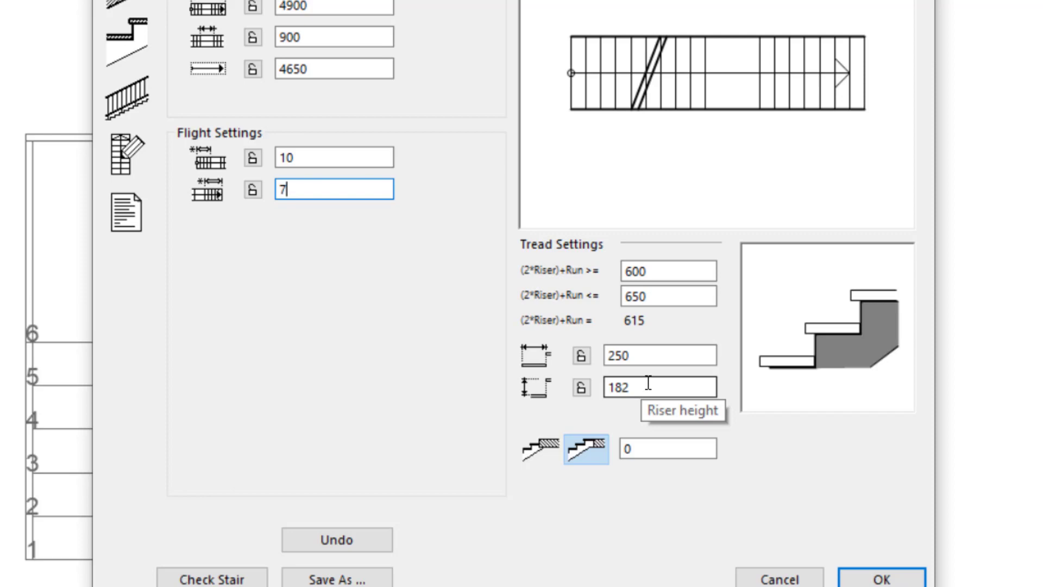
# - Set the tread depth to 300 and the riser height to 150
pyautogui.click(661, 357)
pyautogui.write('300')
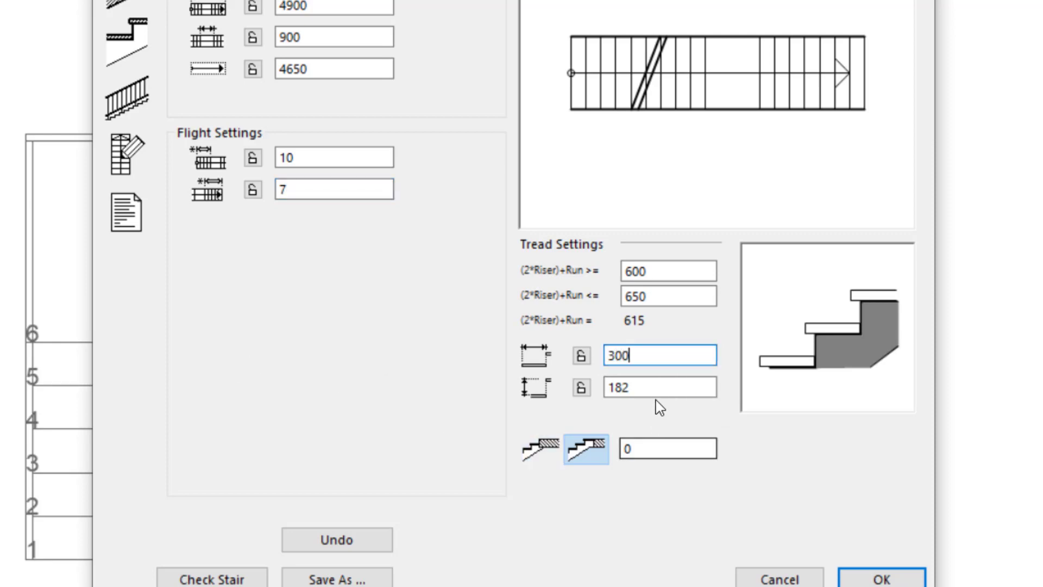
pyautogui.click(656, 392)
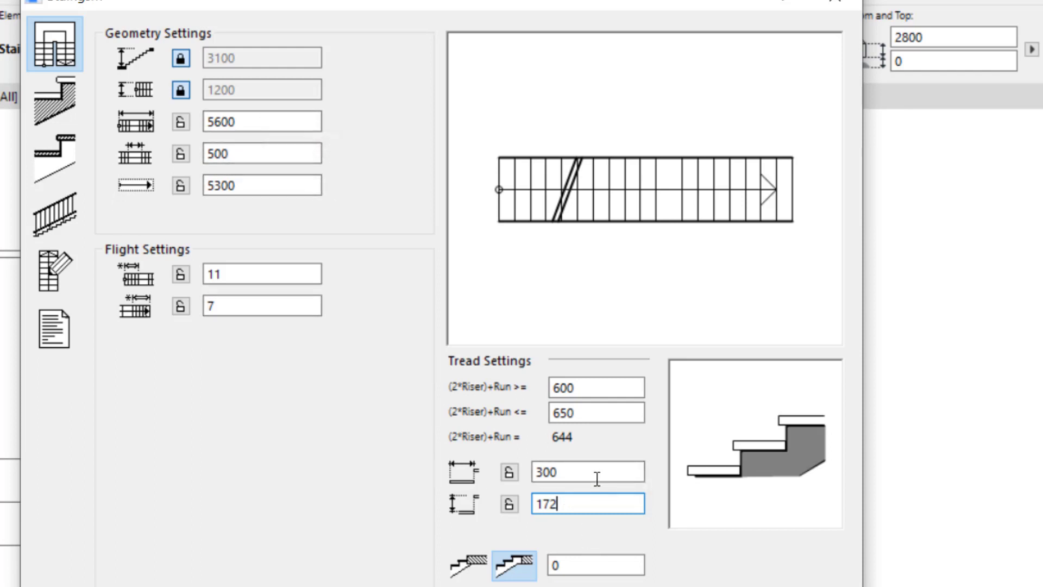
pyautogui.moveTo(581, 501); pyautogui.dragTo(249, 541)
pyautogui.write('150')
pyautogui.click(578, 471)
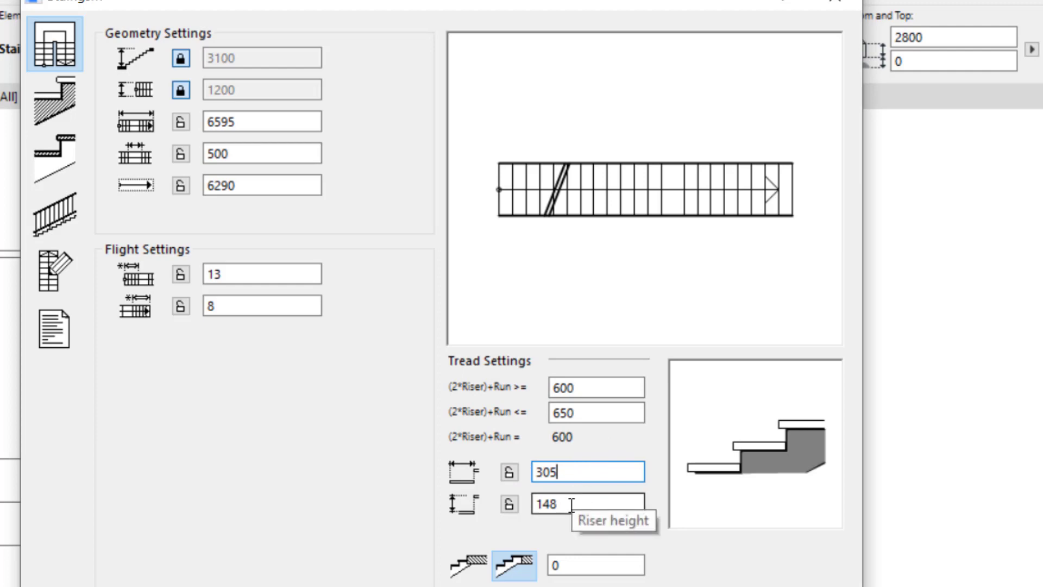
# - Try to set the riser height to 400
pyautogui.press('Tab')
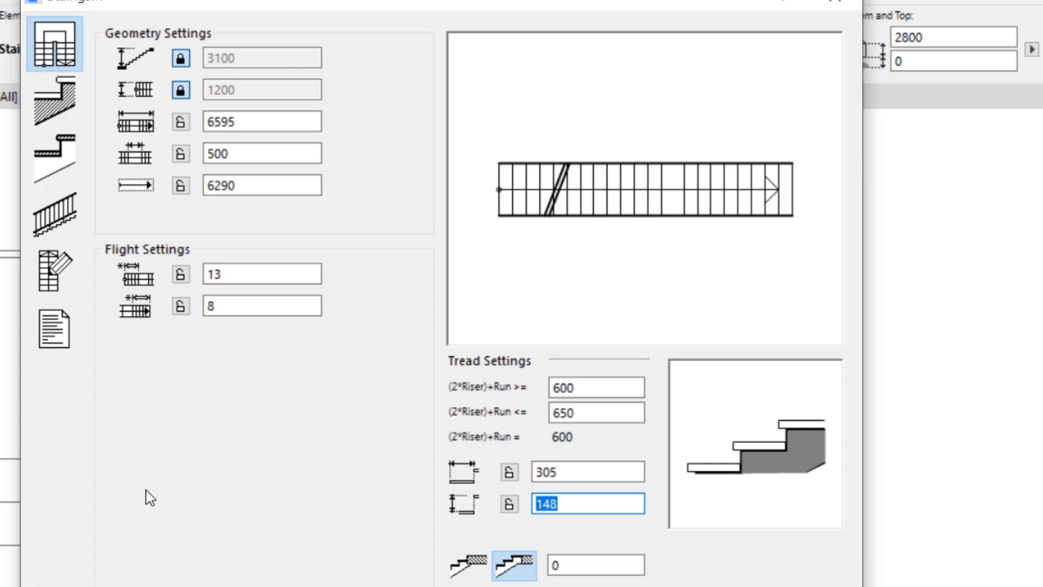
pyautogui.write('400')
pyautogui.click(570, 472)
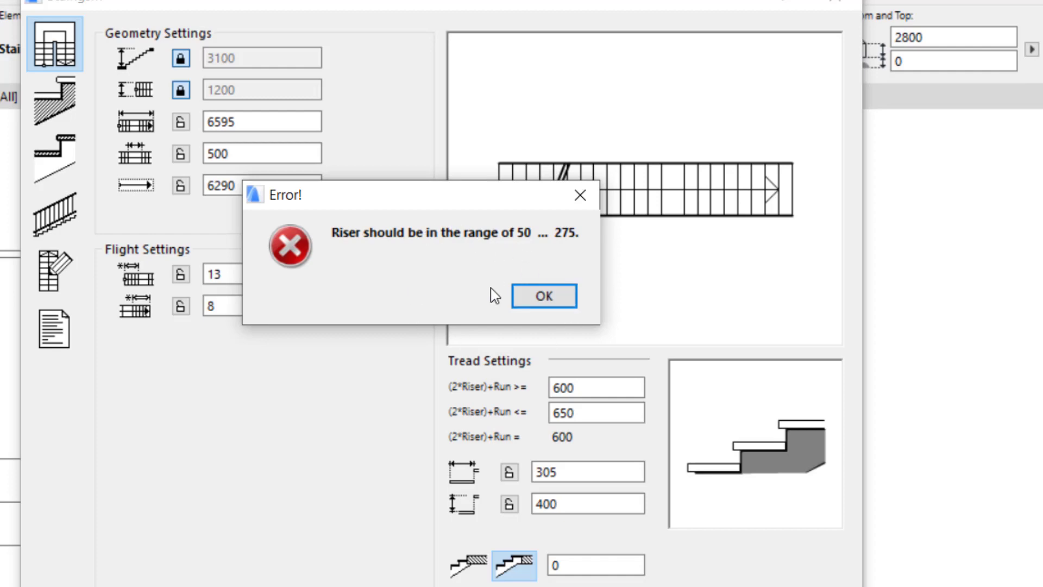
pyautogui.click(547, 295)
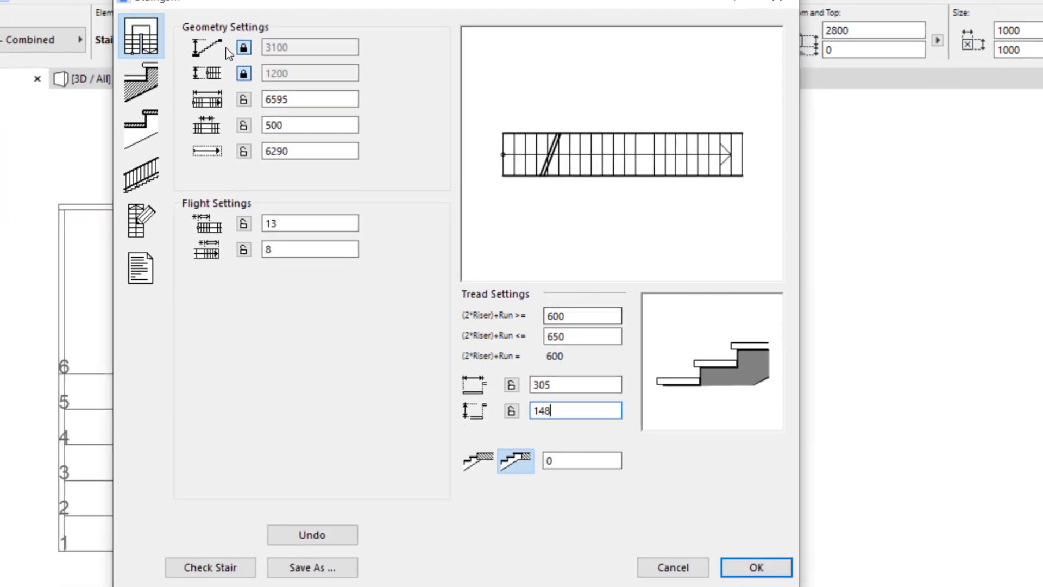
# - Compare the stair structure types in the structure and landing settings and choose the second type
pyautogui.click(158, 87)
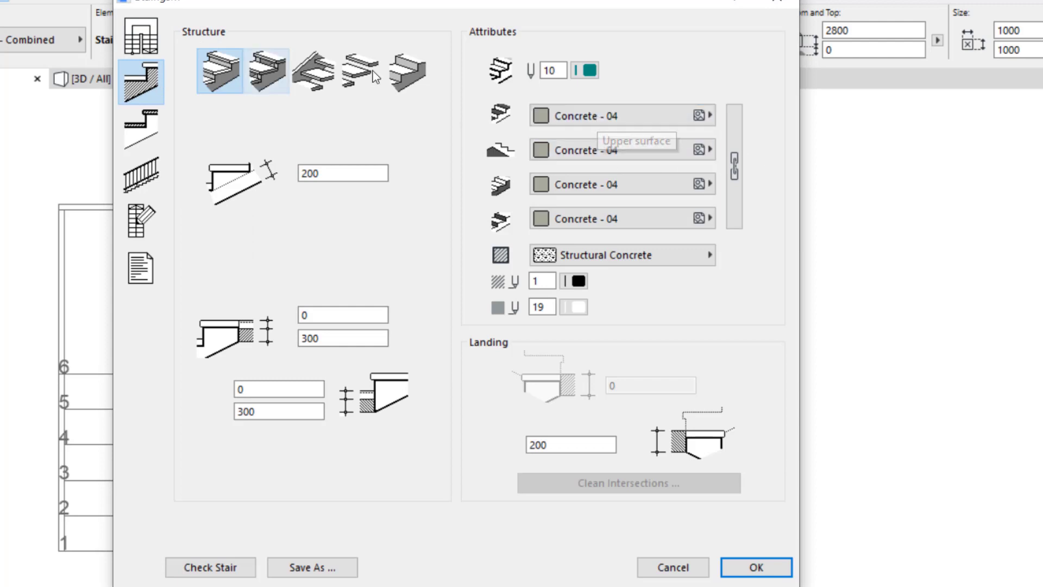
pyautogui.click(288, 86)
pyautogui.click(315, 76)
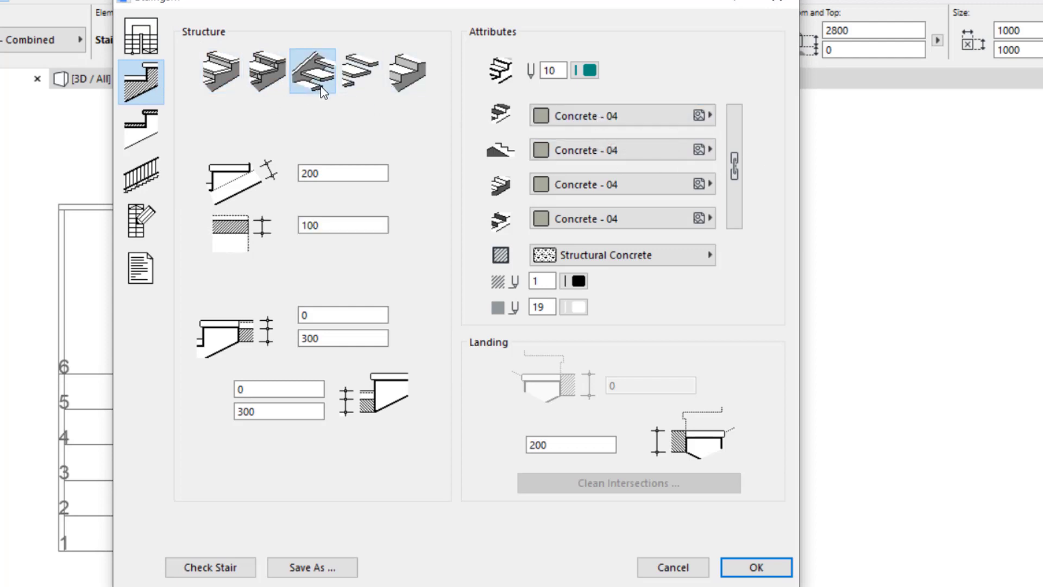
pyautogui.click(376, 80)
pyautogui.click(415, 76)
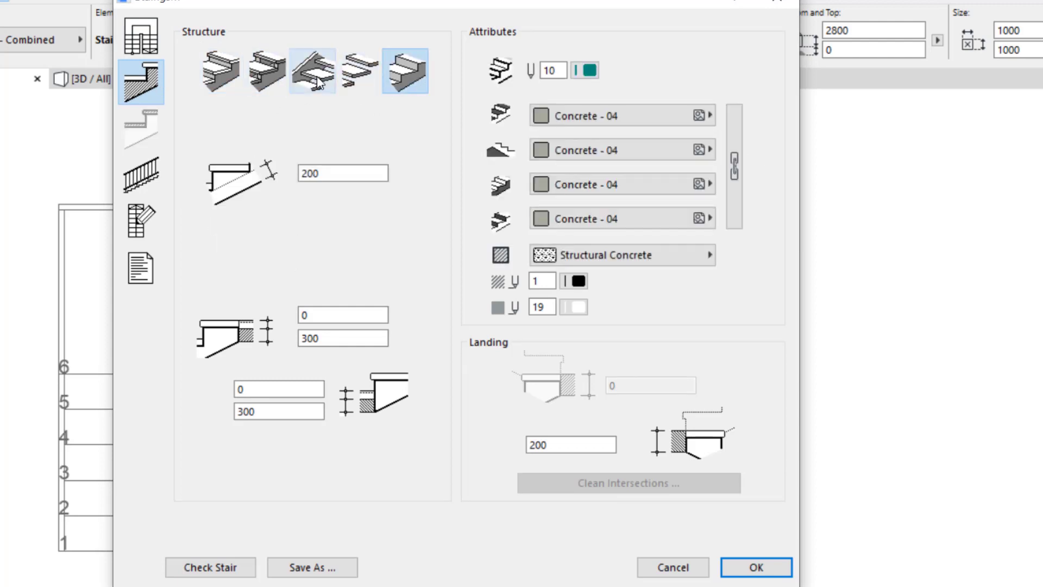
pyautogui.click(360, 82)
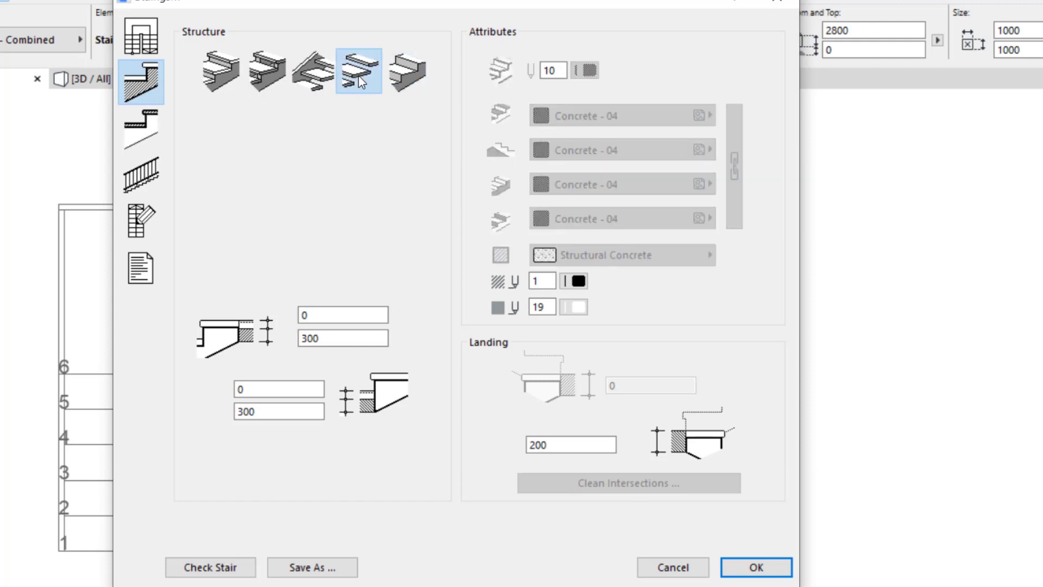
pyautogui.click(410, 79)
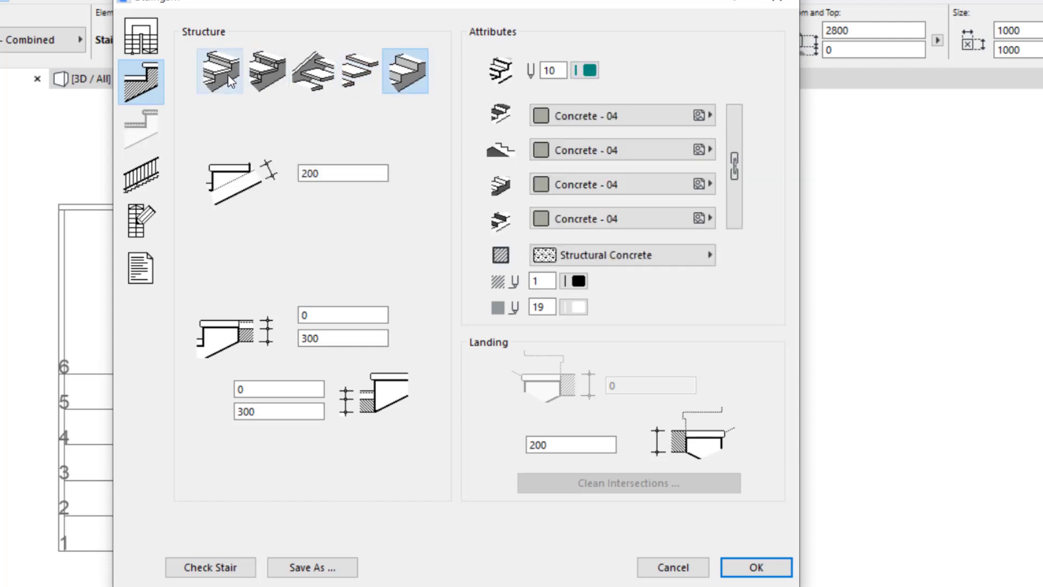
pyautogui.click(222, 76)
pyautogui.click(274, 77)
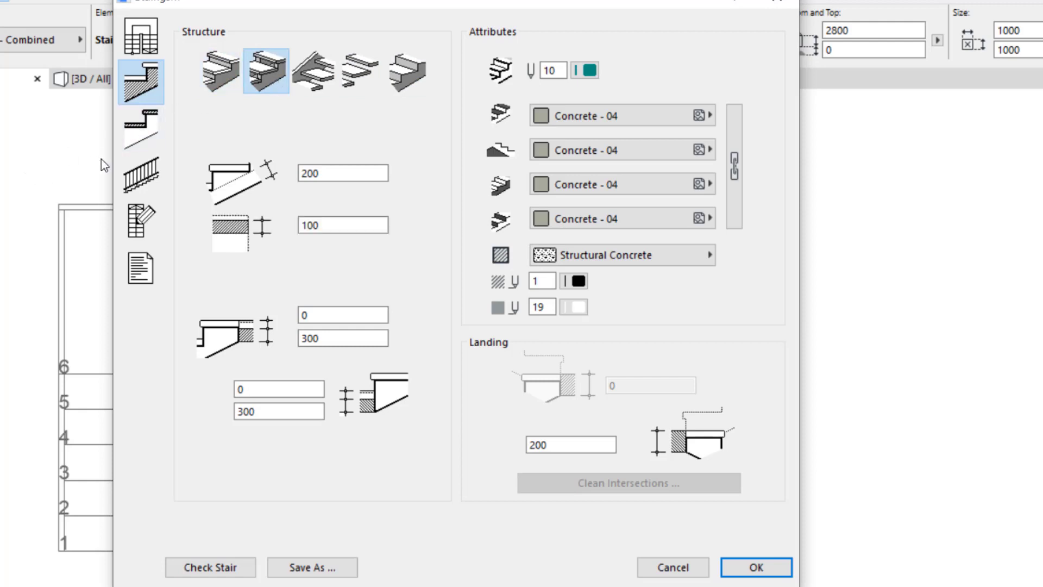
# - View the tread settings, try the Solid Frame, Filled and Parallel Bars railings, and settle on Post with Bars for the railing
pyautogui.click(139, 133)
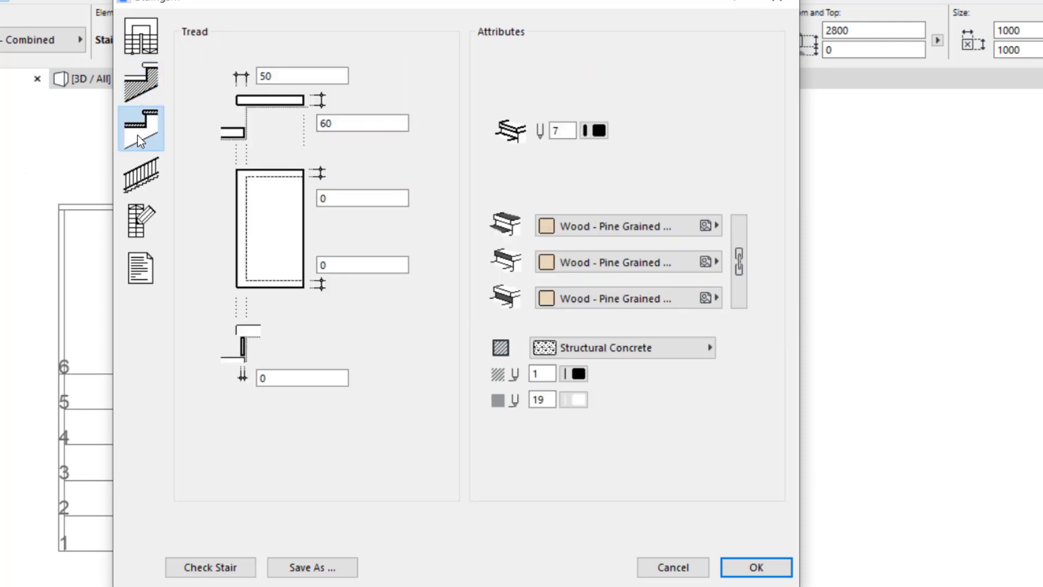
pyautogui.click(140, 171)
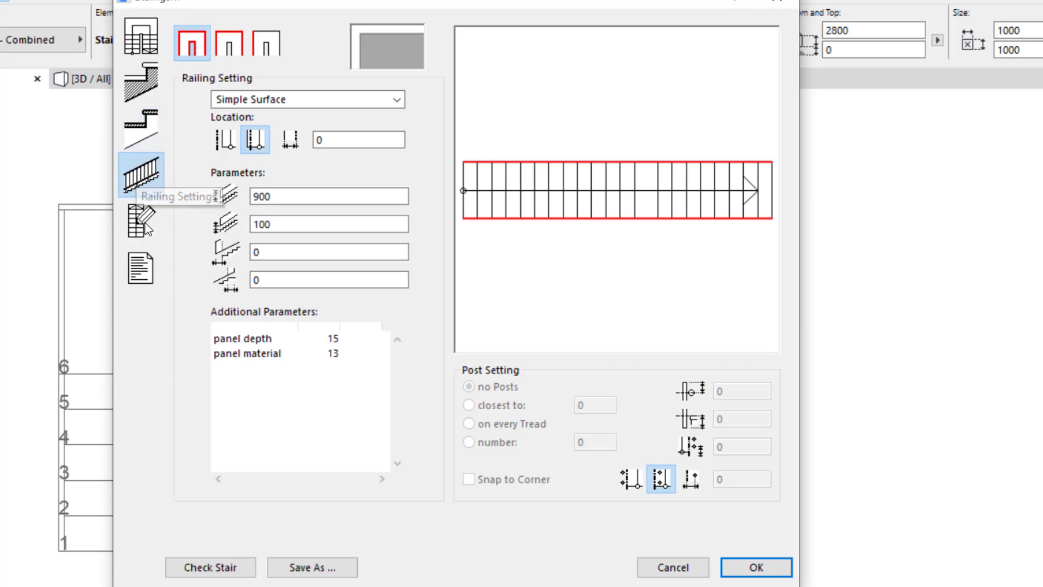
pyautogui.click(255, 99)
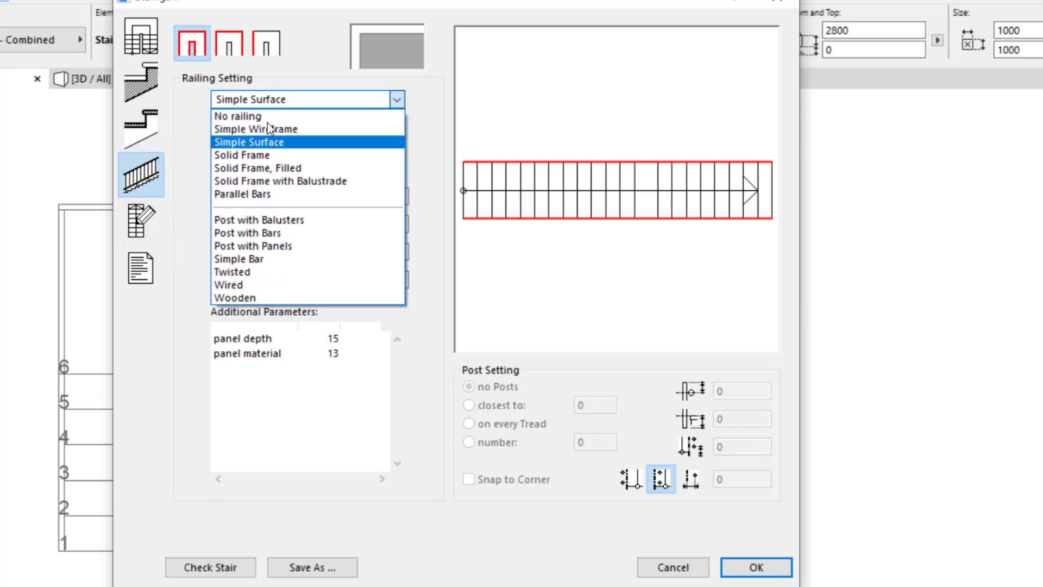
pyautogui.click(256, 169)
pyautogui.click(271, 95)
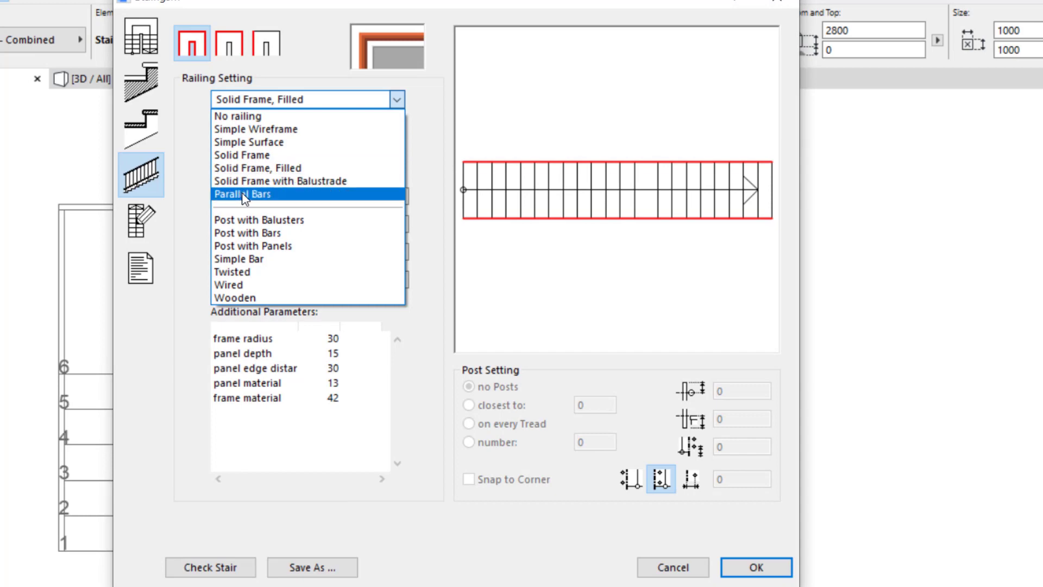
pyautogui.click(242, 194)
pyautogui.click(263, 103)
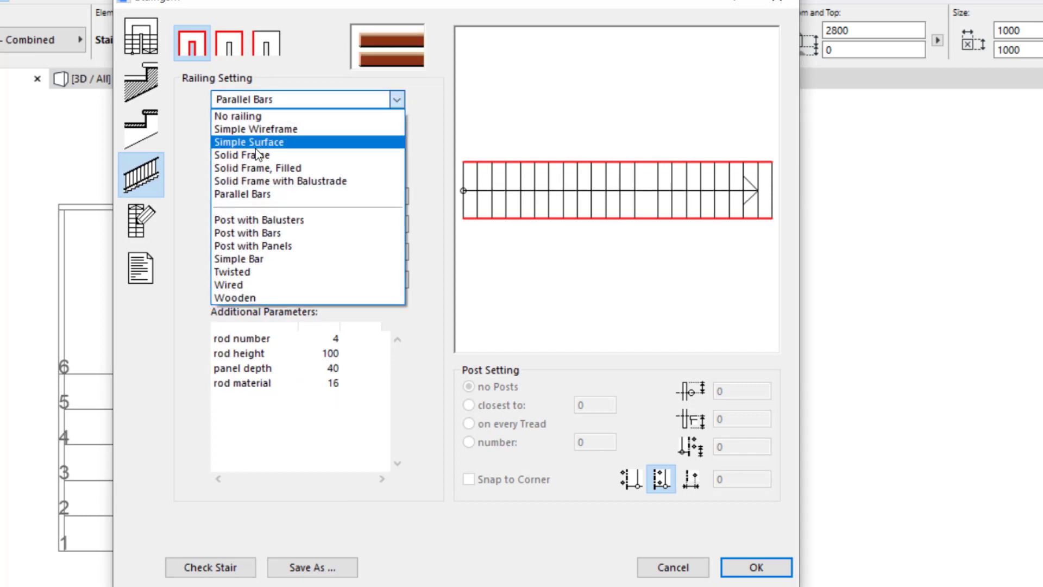
pyautogui.click(247, 233)
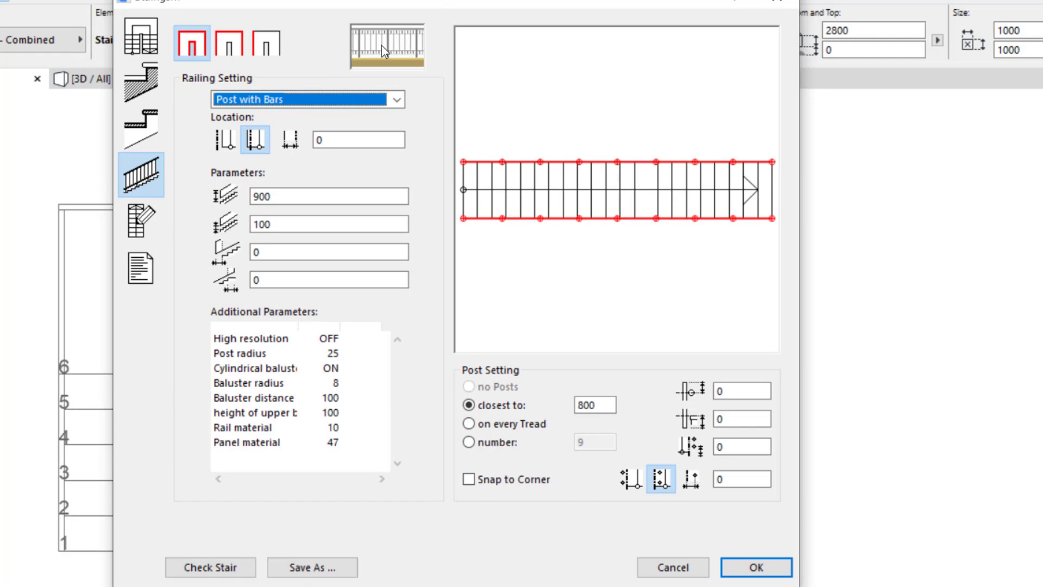
# - Review the stair's 2D symbol, listing, railing and tread settings
pyautogui.click(123, 225)
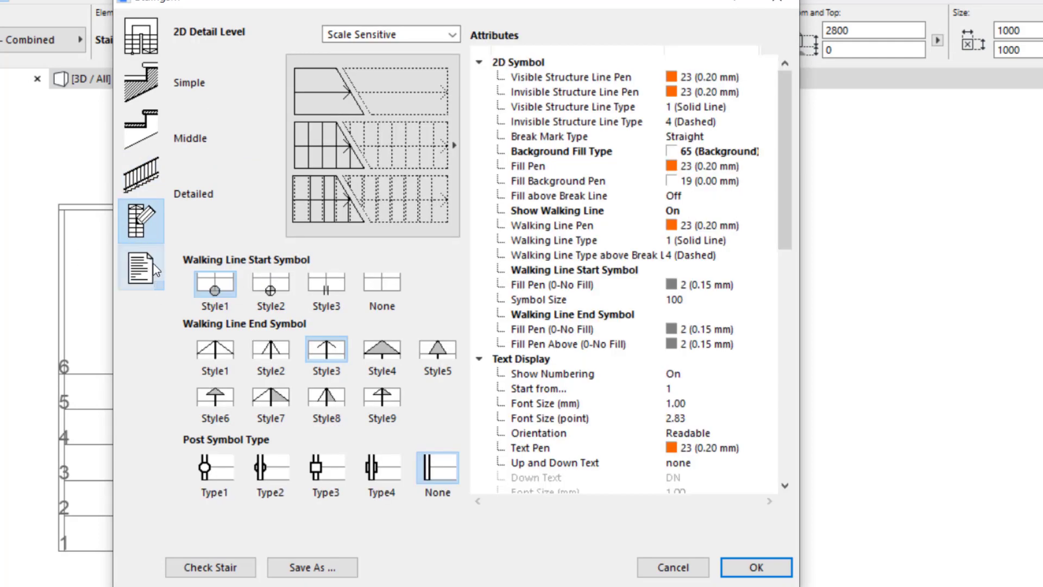
pyautogui.click(133, 268)
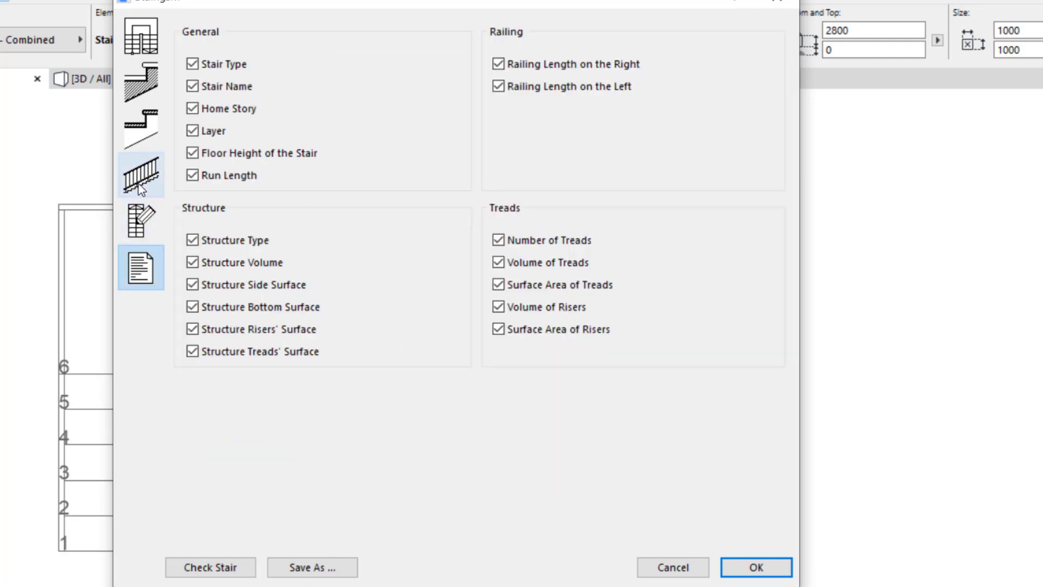
pyautogui.click(148, 137)
pyautogui.click(140, 218)
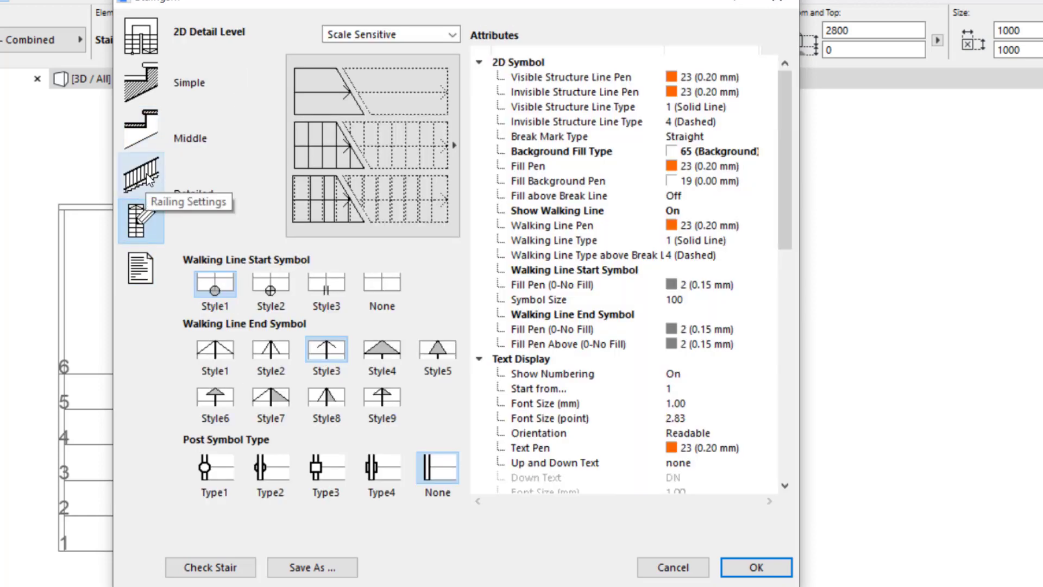
pyautogui.click(148, 163)
pyautogui.click(143, 132)
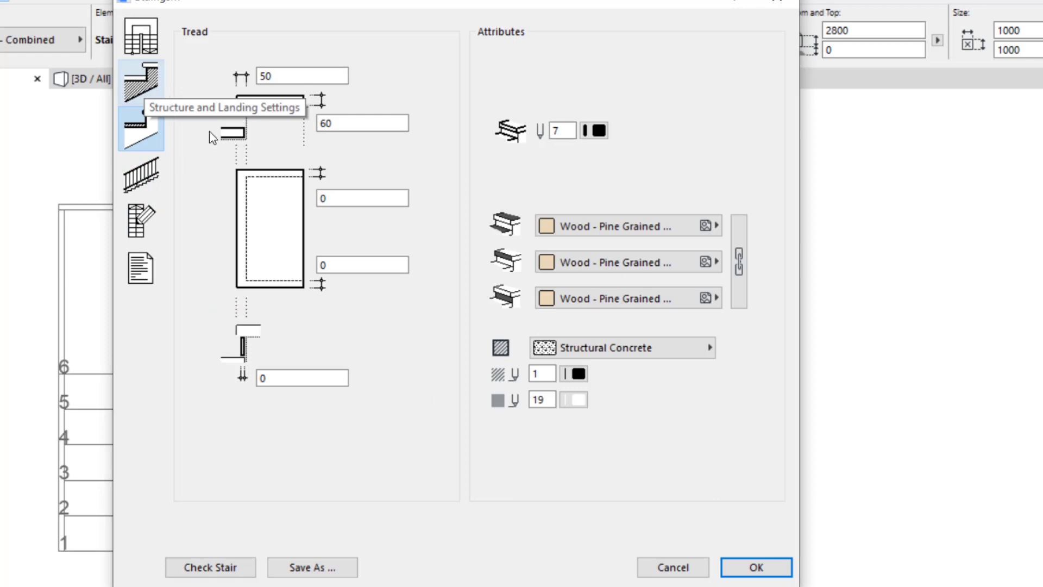
# - Accept the settings, save the stair as Stair 1 in the Embedded Library and place it beside the existing stair on the Ground Floor plan
pyautogui.click(757, 567)
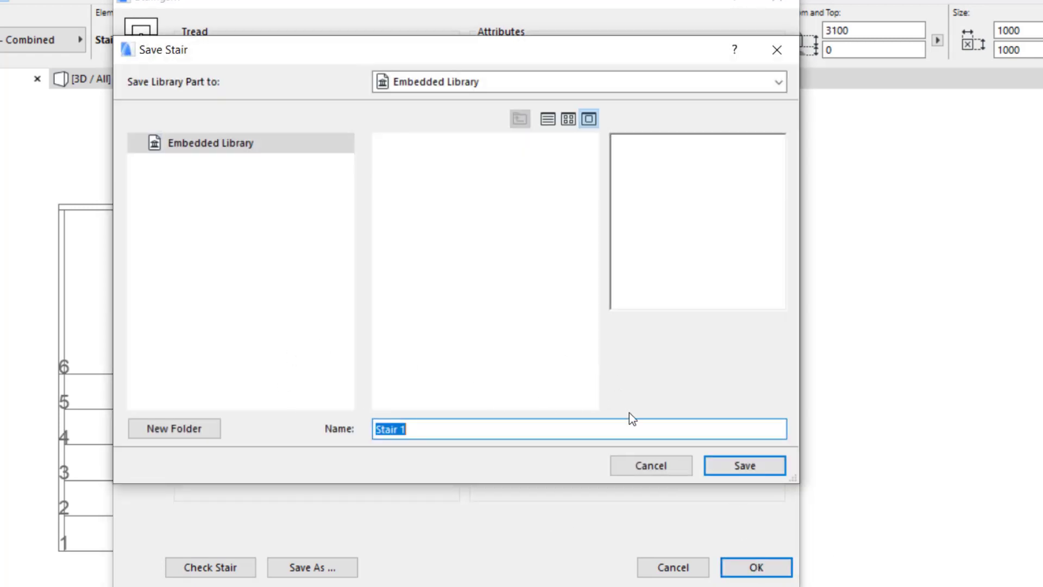
pyautogui.click(747, 464)
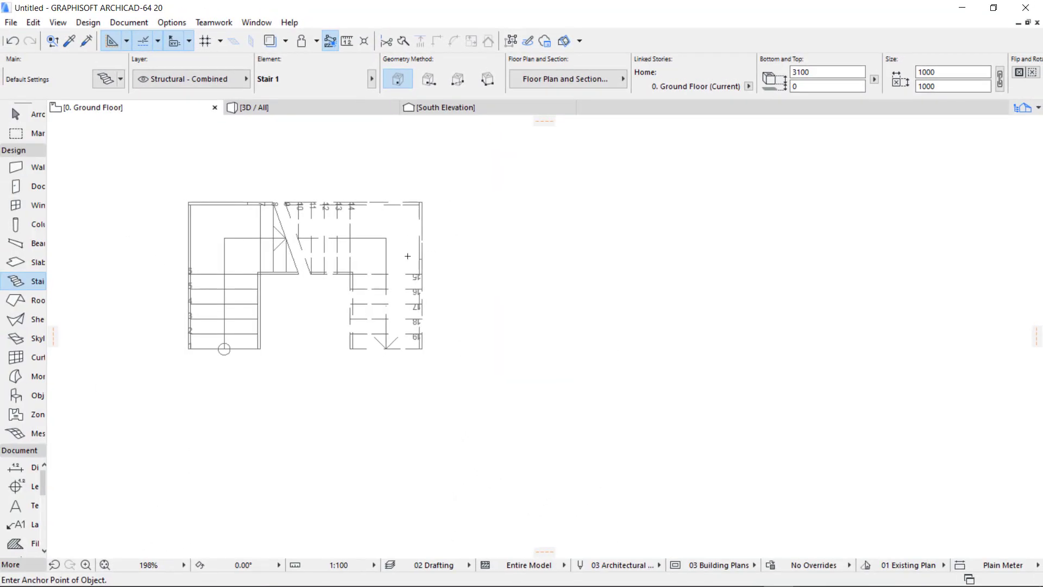
pyautogui.moveTo(607, 306); pyautogui.dragTo(409, 286, button='middle')
pyautogui.click(396, 350)
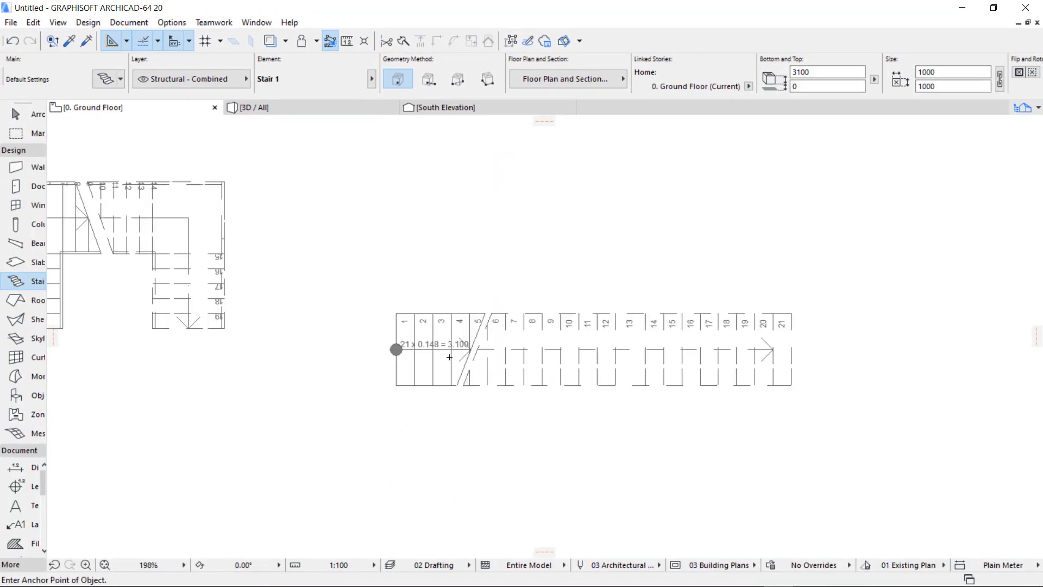
# - Inspect the newly placed Stair 1 on the plan and in the 3D view, including its railings and treads
pyautogui.scroll(3, 572, 381)
pyautogui.scroll(-2, 147, 260)
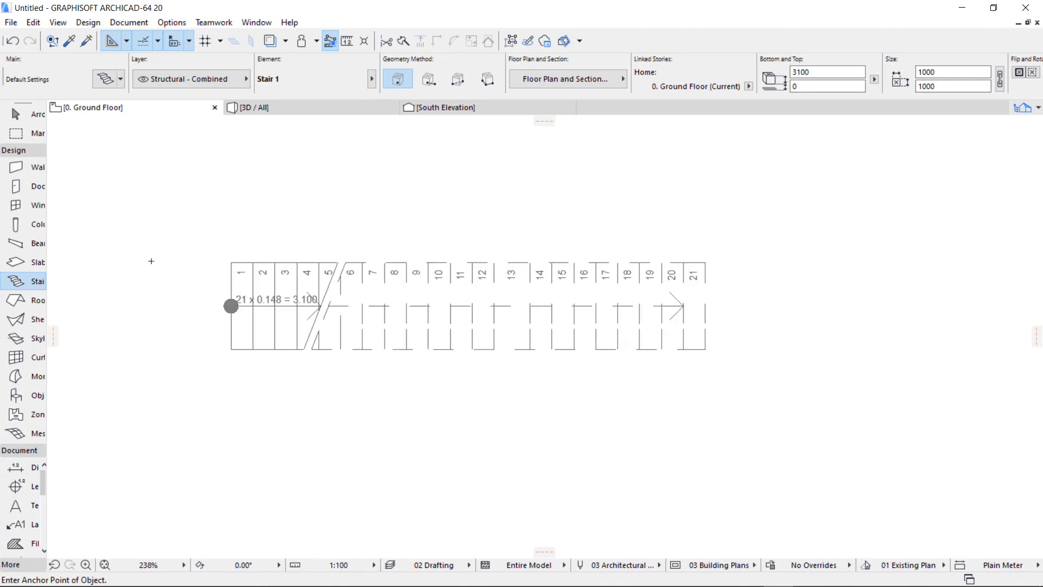
pyautogui.click(279, 109)
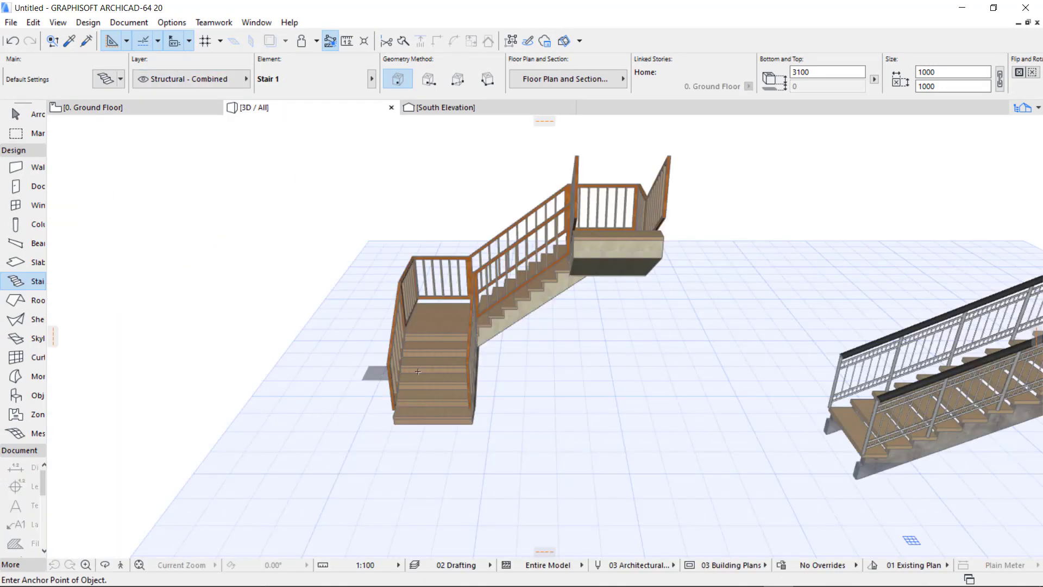
pyautogui.scroll(4, 554, 357)
pyautogui.scroll(3, 594, 412)
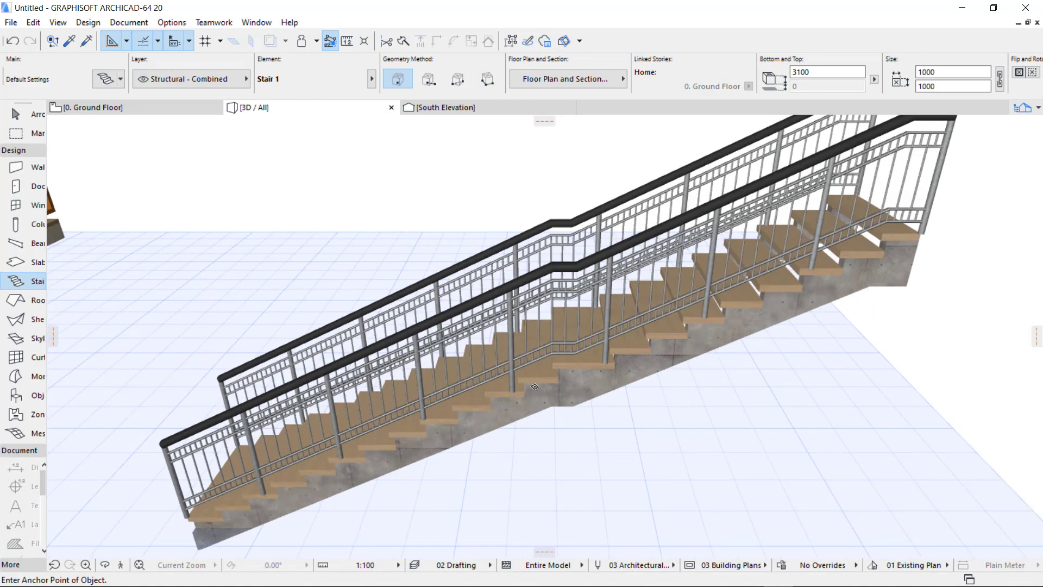
pyautogui.scroll(-6, 539, 429)
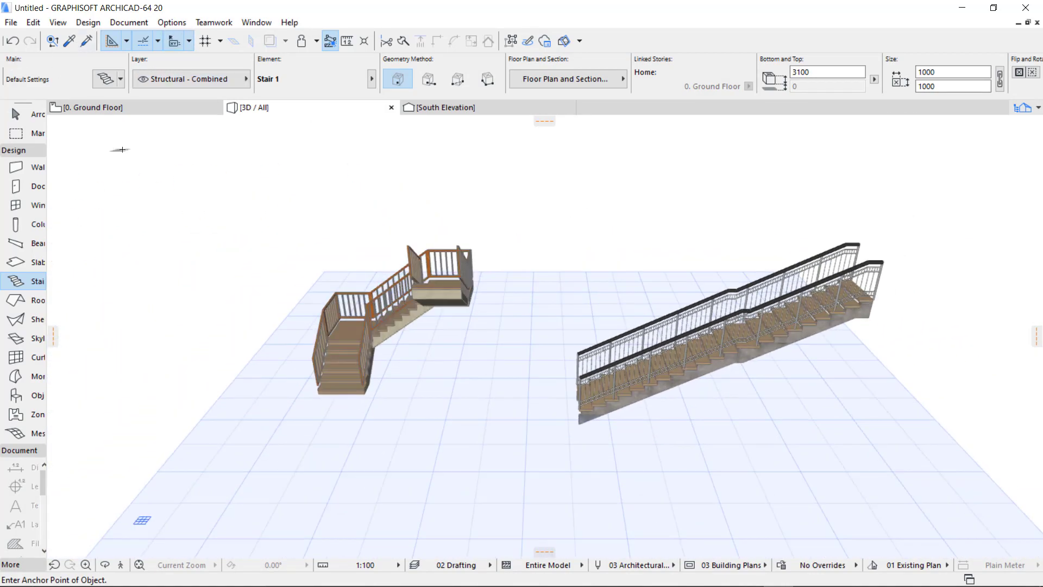
# - Return to the Ground Floor plan, open the Object tool's default settings and search the library for "rail"
pyautogui.click(146, 109)
pyautogui.scroll(-4, 330, 320)
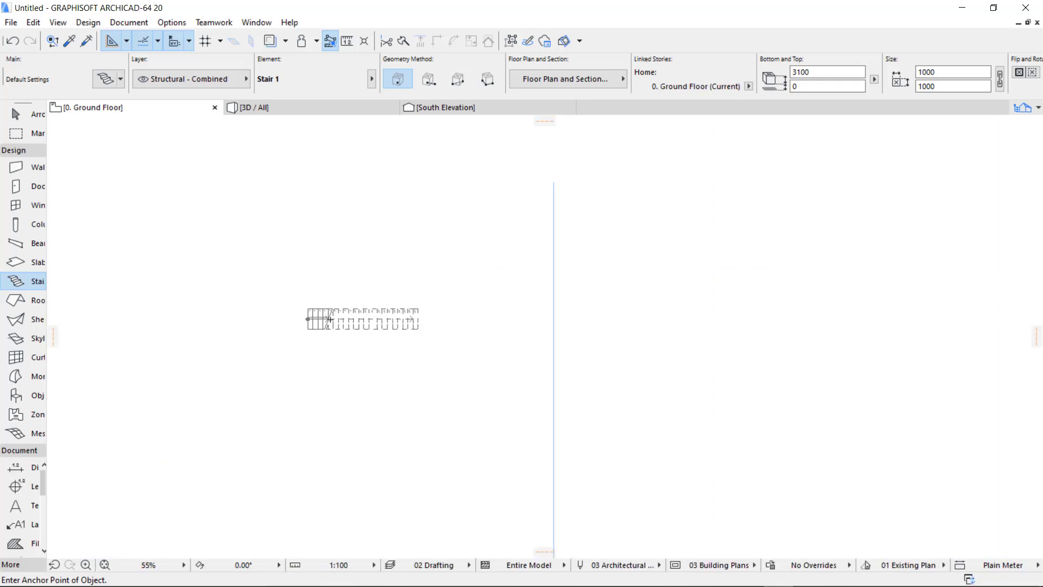
pyautogui.moveTo(330, 320); pyautogui.dragTo(340, 275, button='middle')
pyautogui.scroll(-1, 340, 275)
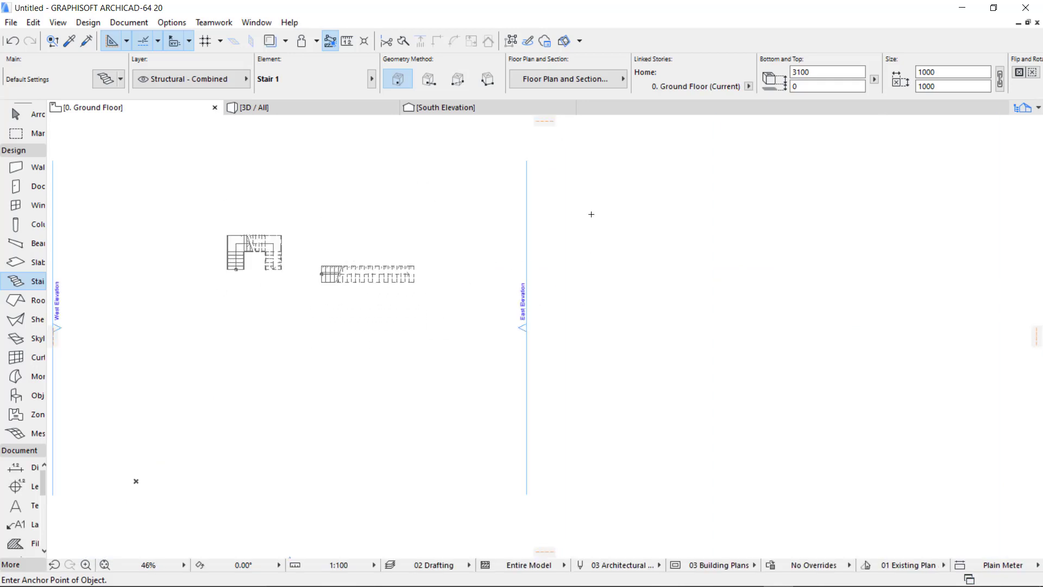
pyautogui.scroll(5, 339, 226)
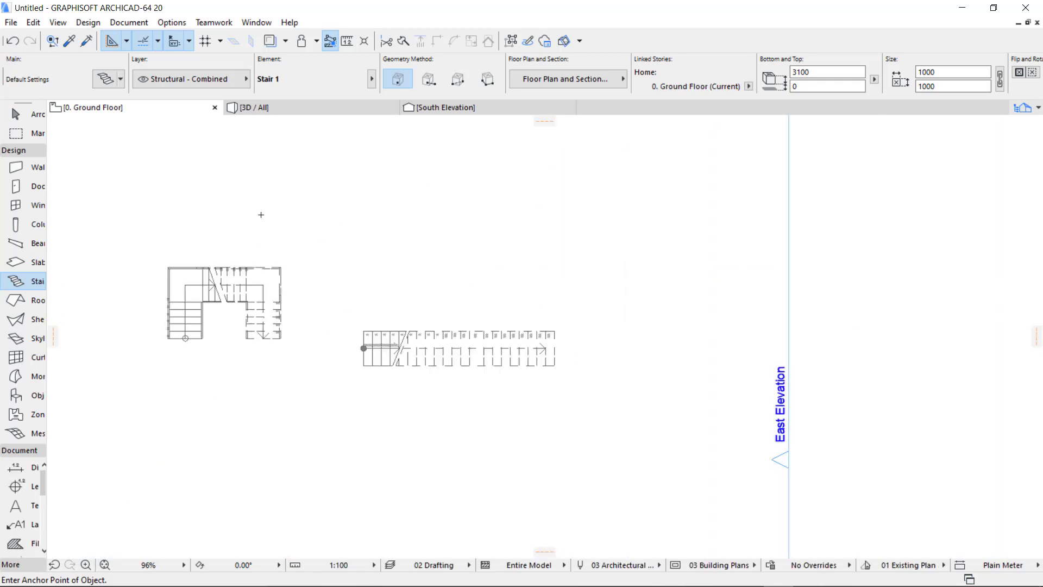
pyautogui.moveTo(243, 308); pyautogui.dragTo(314, 239, button='middle')
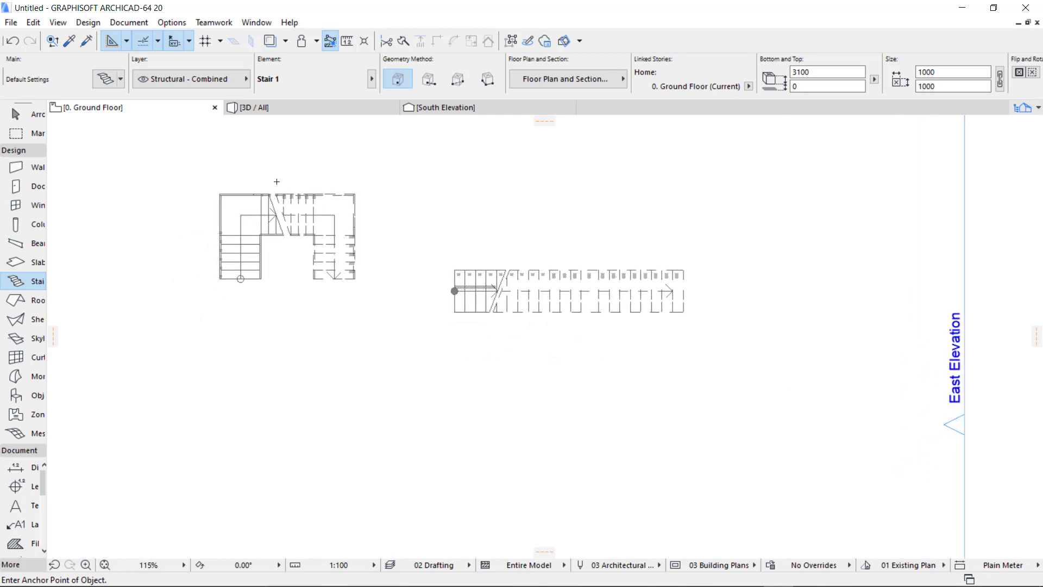
pyautogui.moveTo(367, 203); pyautogui.dragTo(345, 250, button='middle')
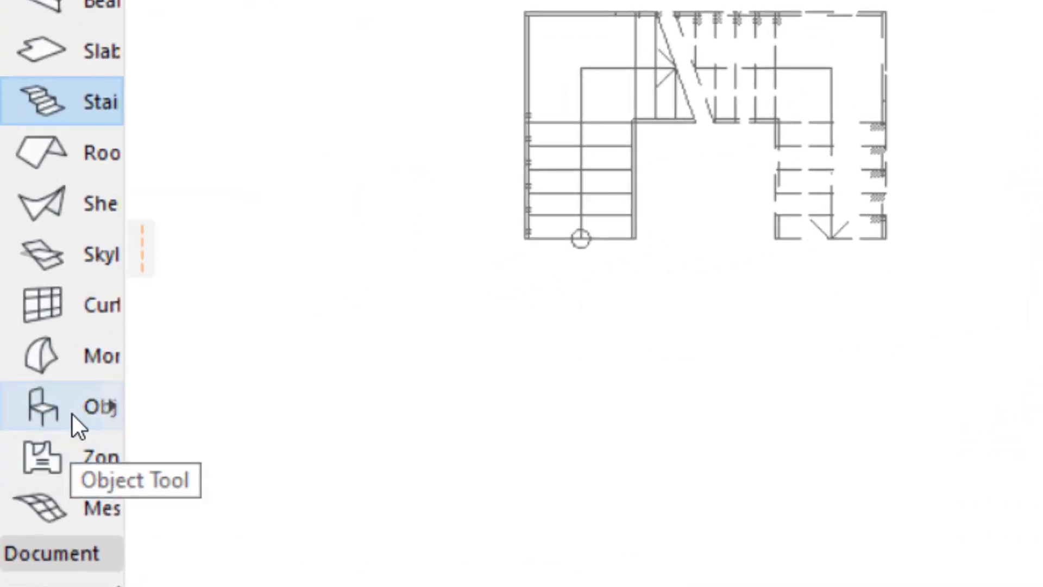
pyautogui.doubleClick(73, 414)
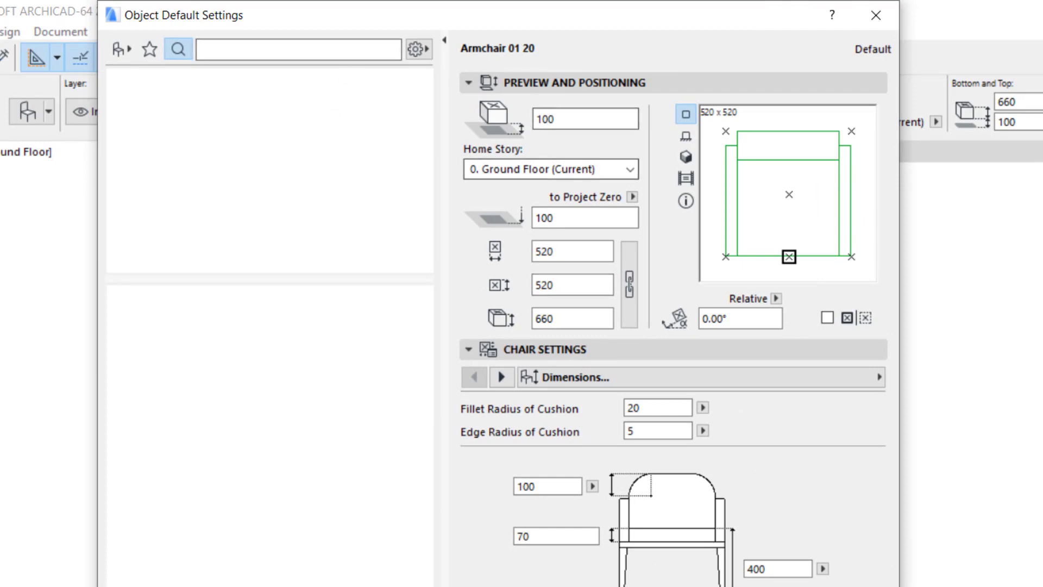
pyautogui.click(283, 53)
pyautogui.write('ra')
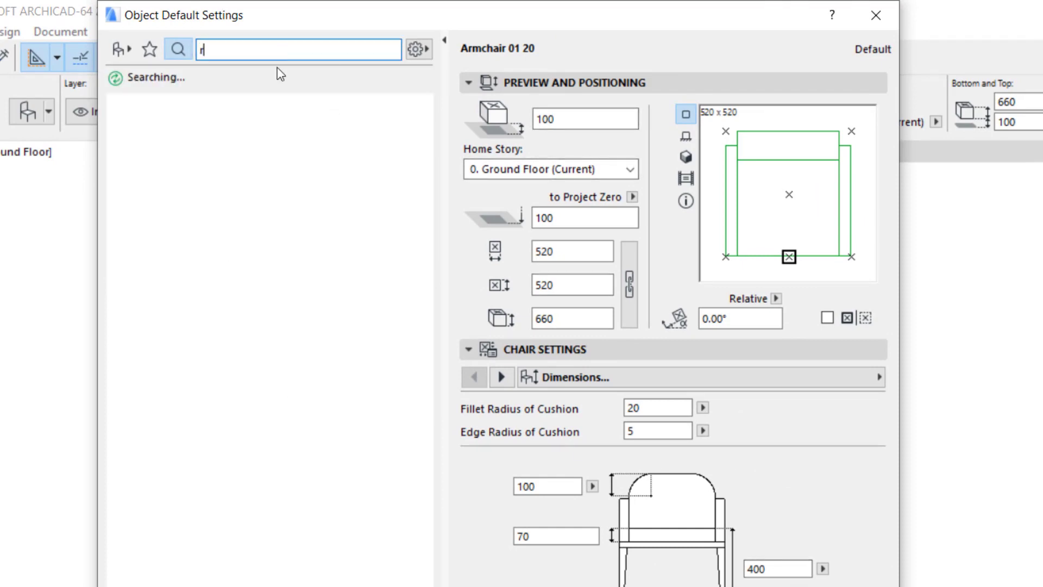
pyautogui.write('il')
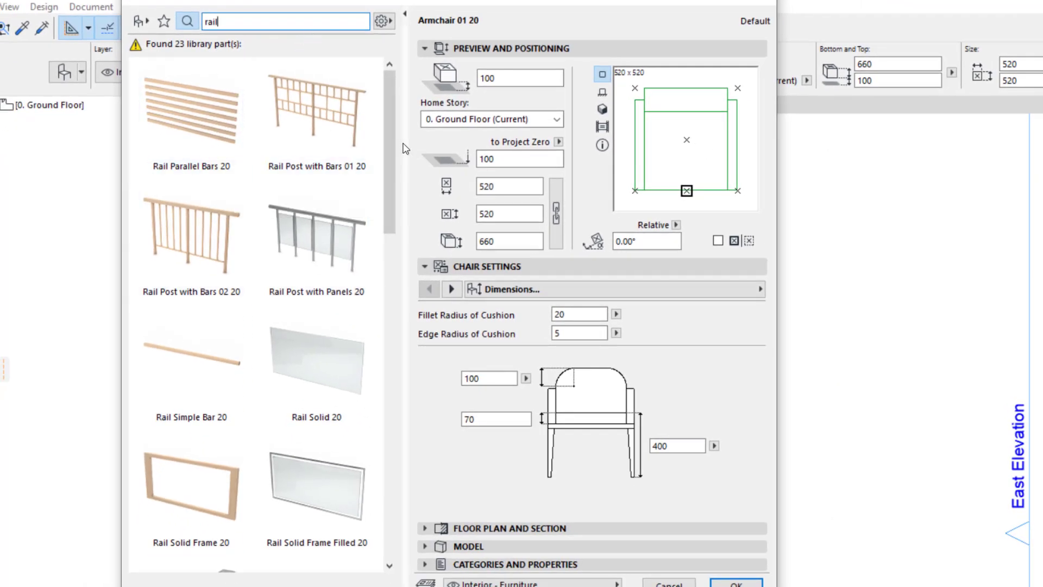
# - Choose the Rail Post with Bars 01 20 object and set its elevation above the home story to 0
pyautogui.moveTo(389, 174); pyautogui.dragTo(437, 174)
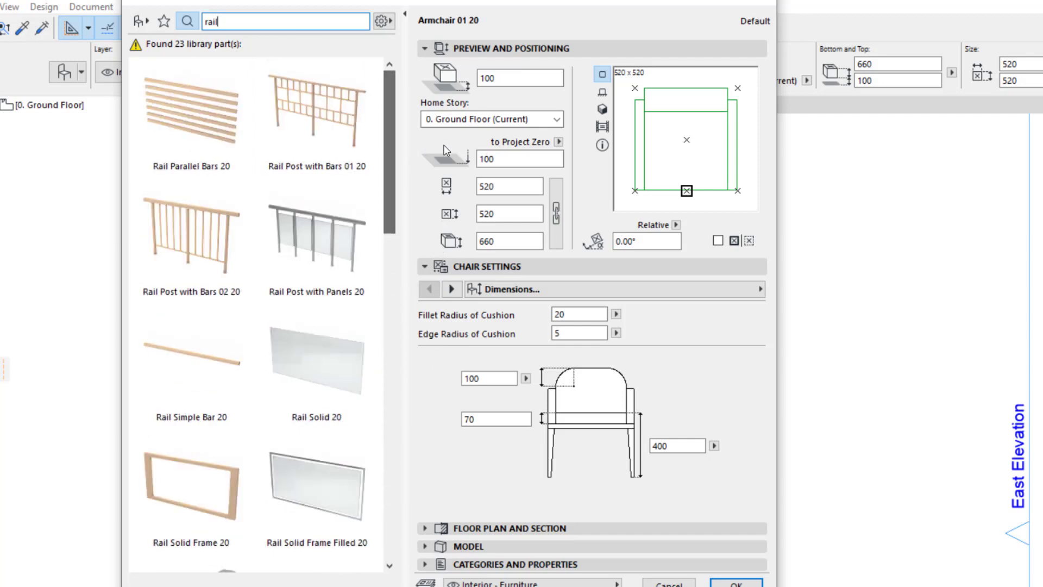
pyautogui.click(308, 113)
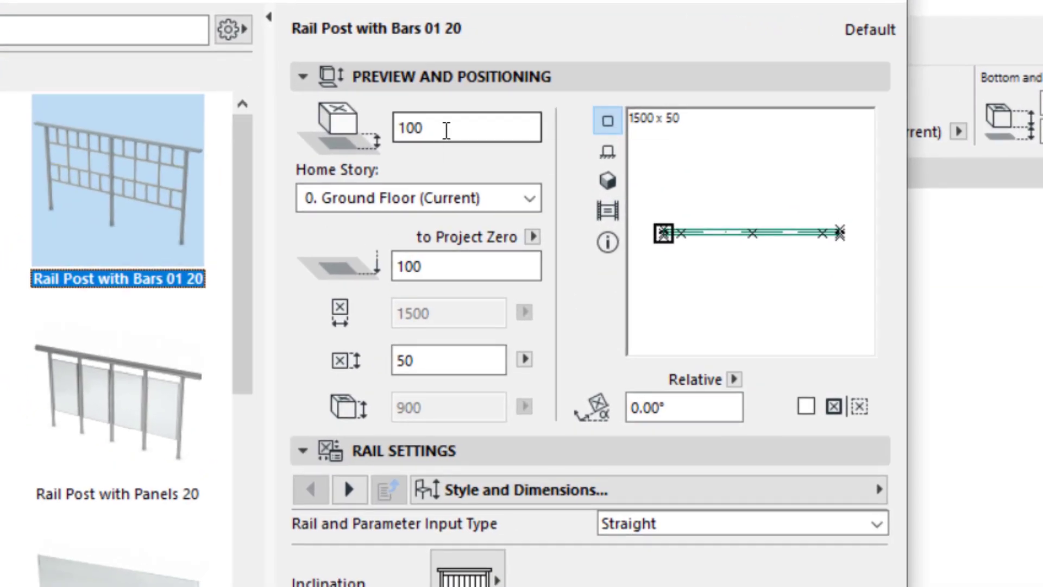
pyautogui.doubleClick(458, 119)
pyautogui.write('0')
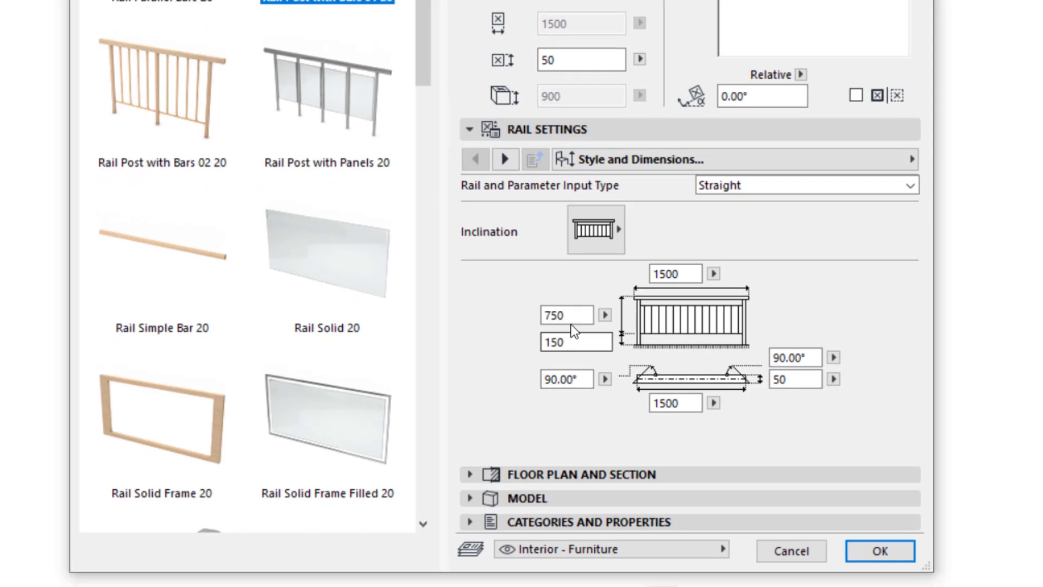
# - Set the rail's height dimension above the slab distance to 800 in the style and dimensions settings
pyautogui.moveTo(584, 314); pyautogui.dragTo(435, 308)
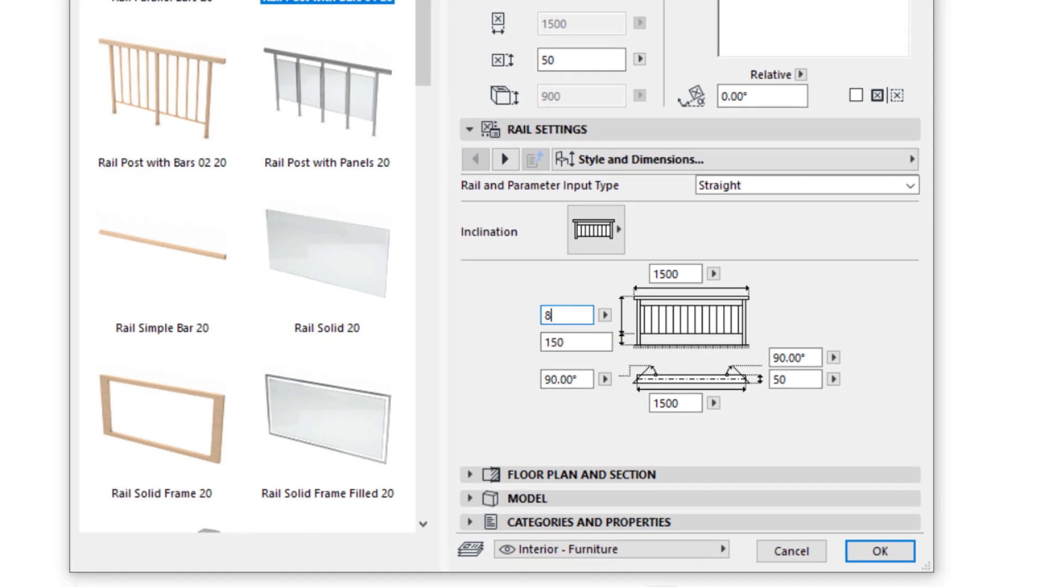
pyautogui.write('00')
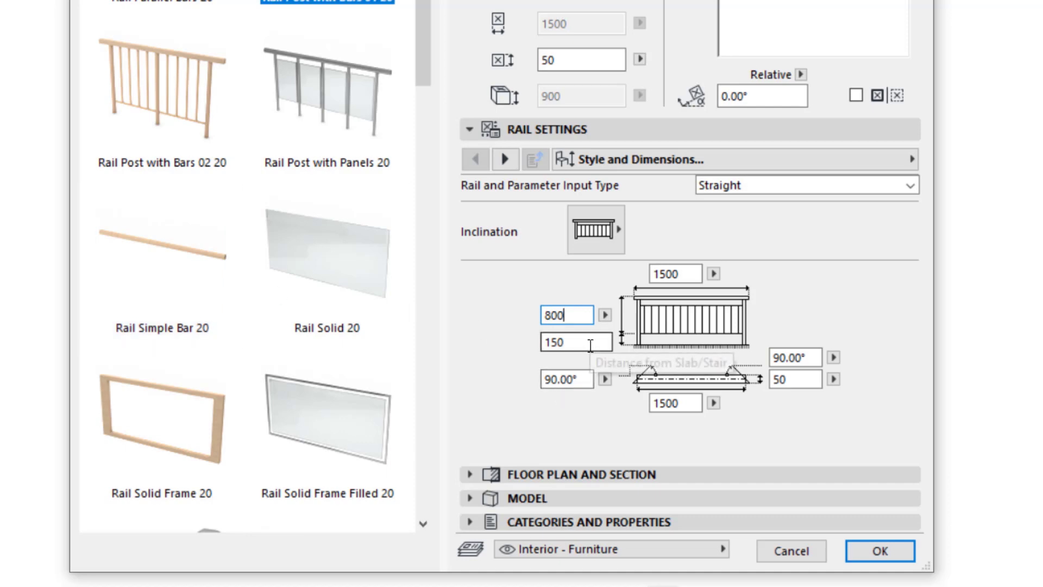
pyautogui.press('Return')
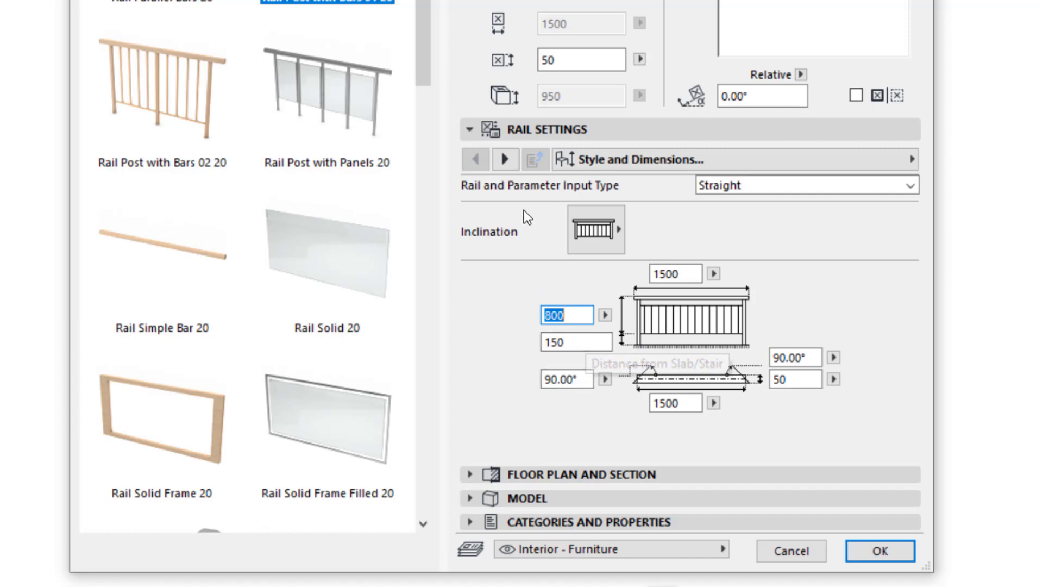
# - Change both the handrail and the bars of the railing to the round style
pyautogui.click(506, 160)
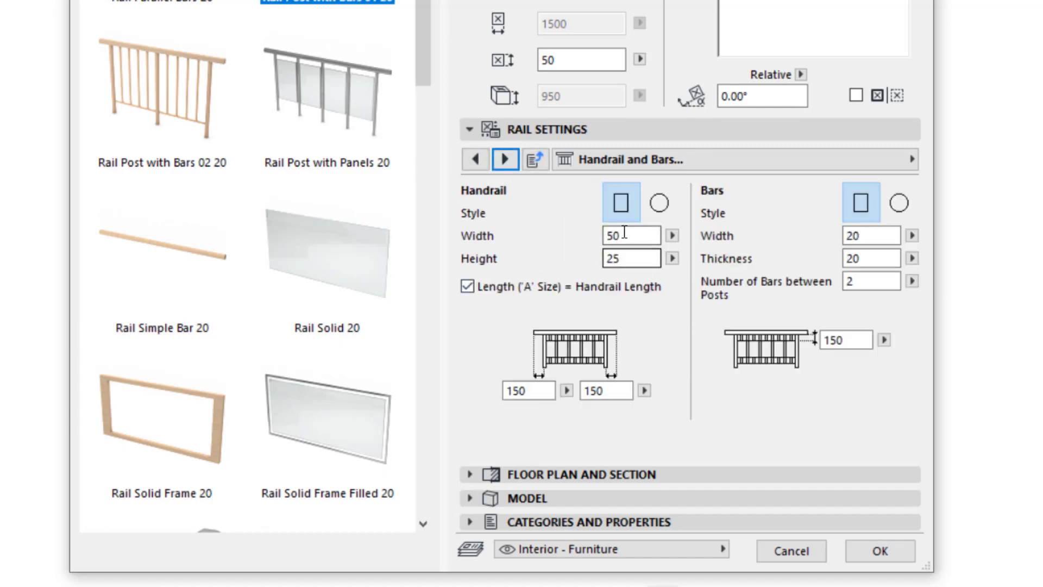
pyautogui.click(662, 206)
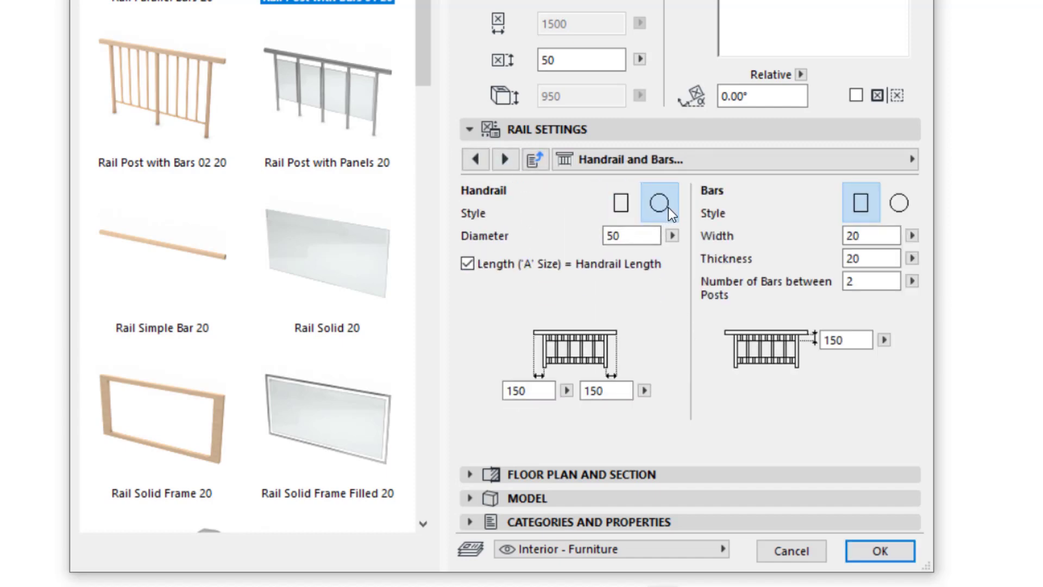
pyautogui.click(899, 205)
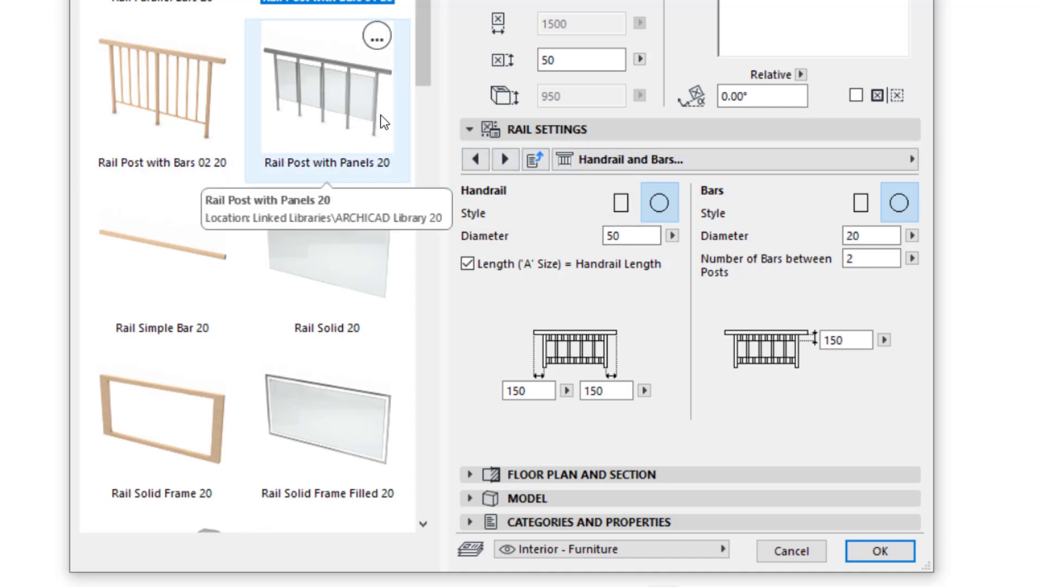
# - Assign the railing surfaces: Wood - Walnut Vertical for the handrail, Wood - Oak Light for the posts and Stucco - Yellow Rough for the bars
pyautogui.click(510, 165)
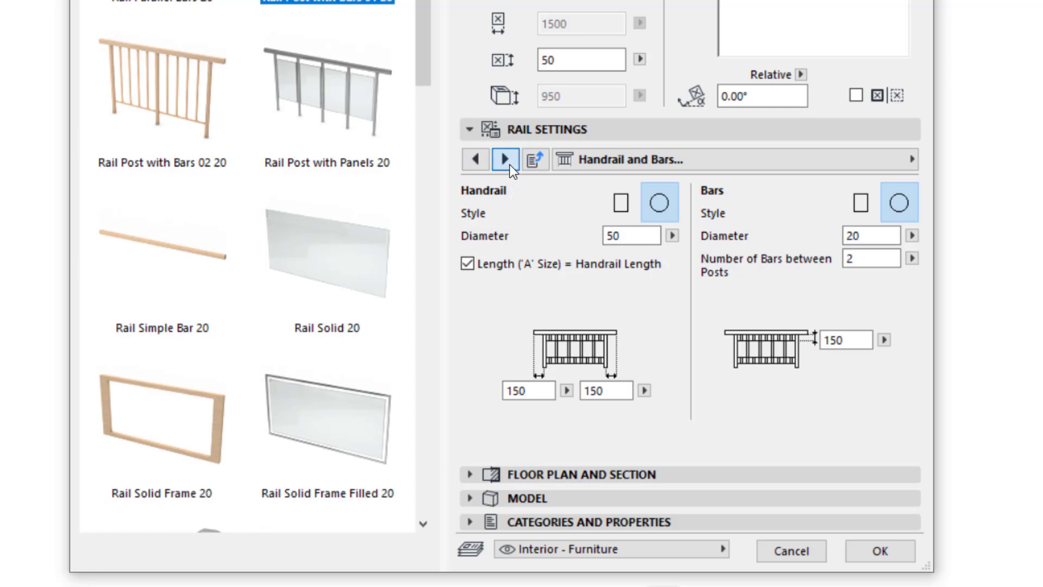
pyautogui.click(509, 165)
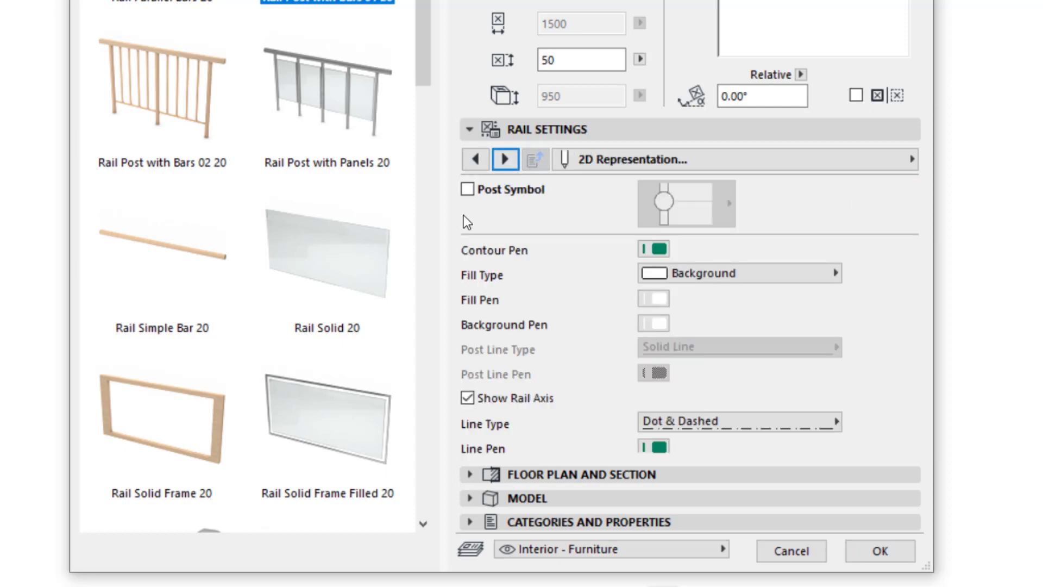
pyautogui.click(502, 161)
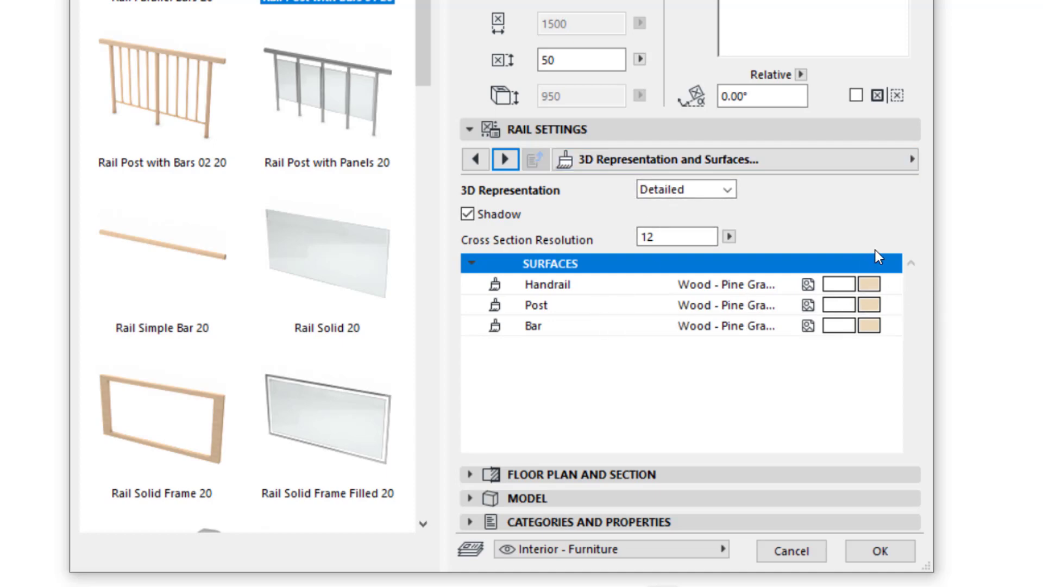
pyautogui.click(875, 284)
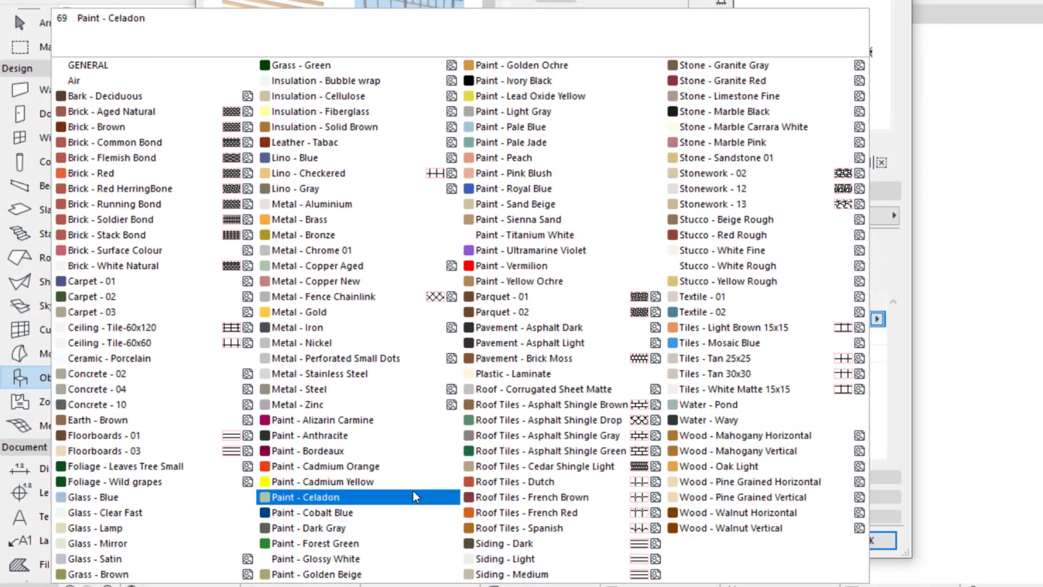
pyautogui.click(717, 527)
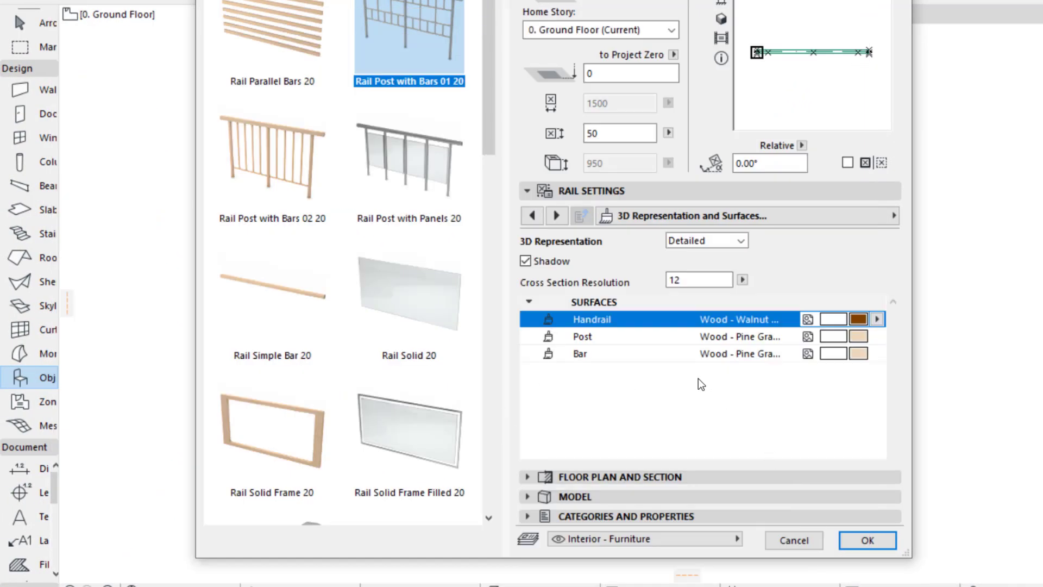
pyautogui.click(860, 337)
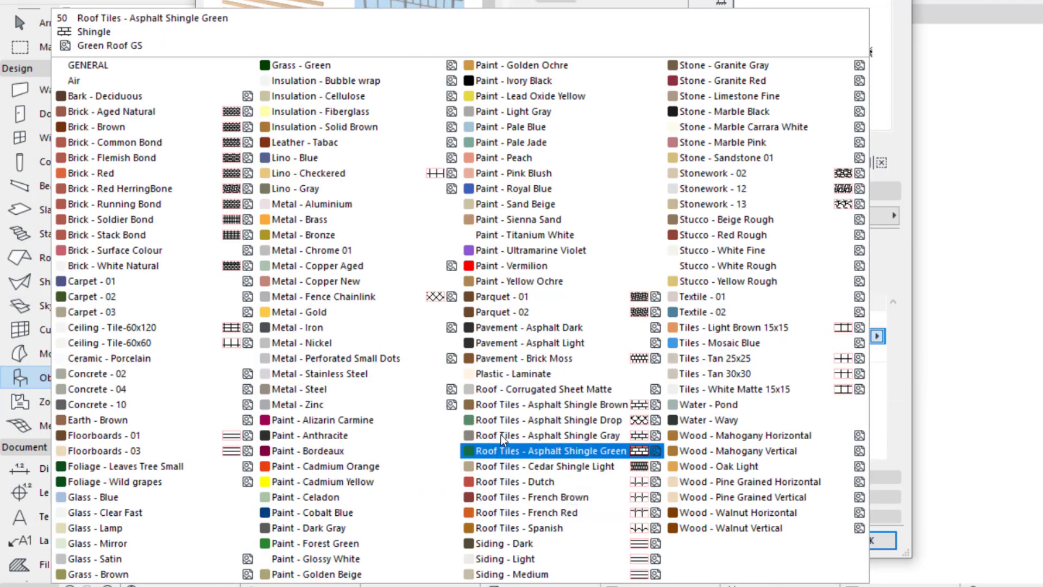
pyautogui.click(717, 466)
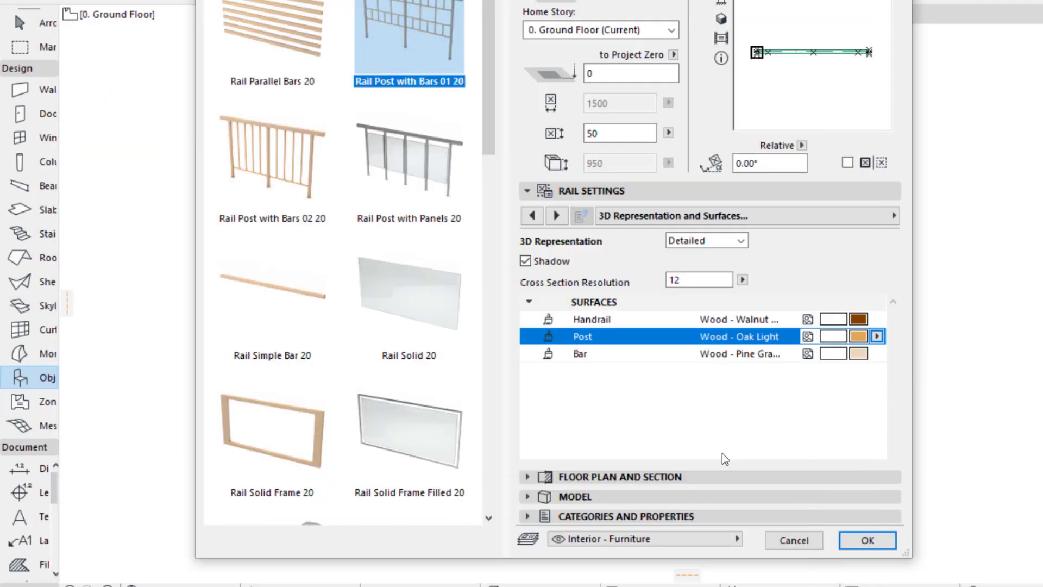
pyautogui.click(859, 357)
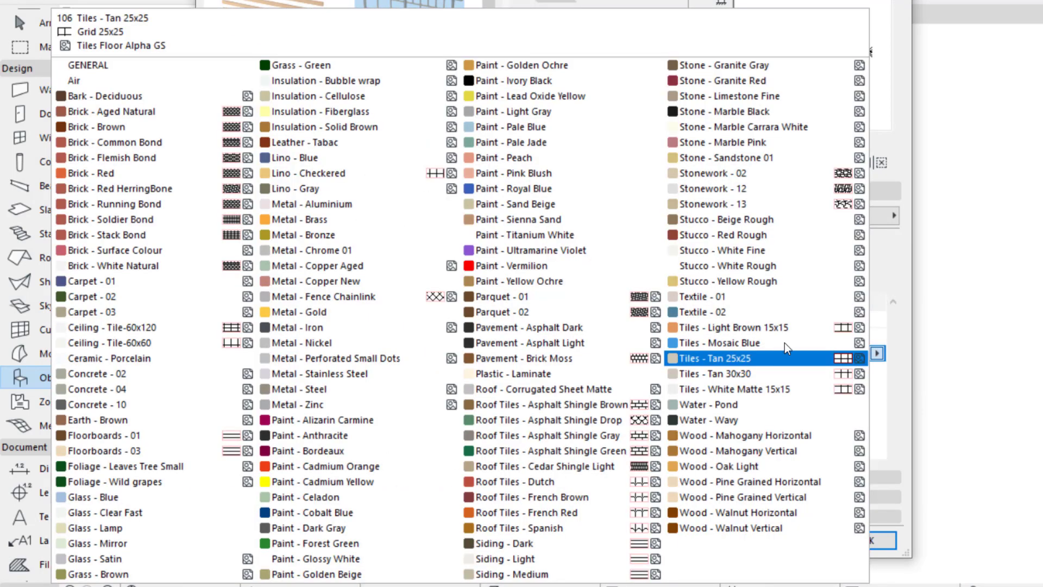
pyautogui.click(703, 280)
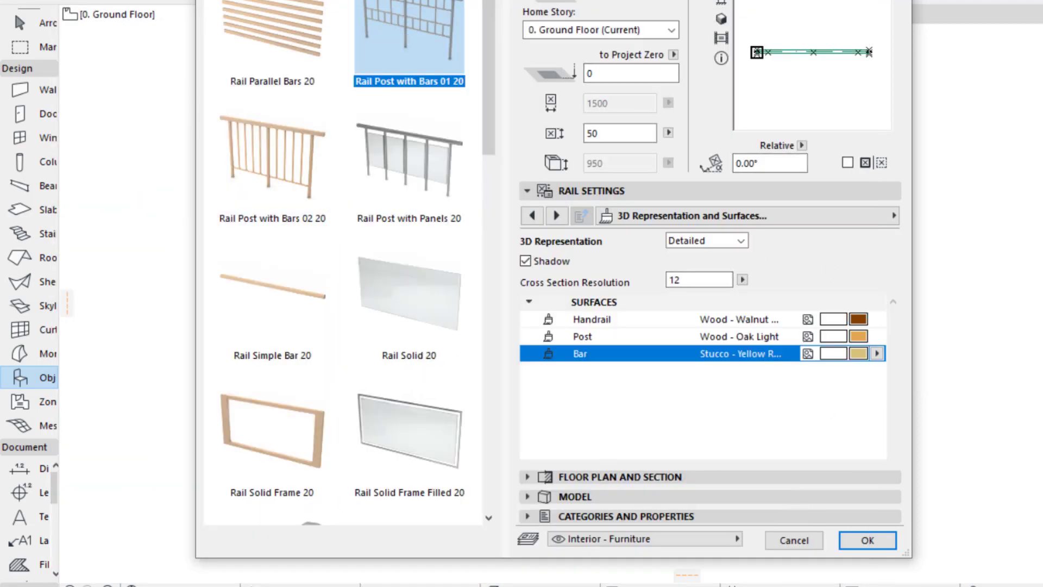
# - Accept the object settings and place the railing in the empty area below the stairs on the Ground Floor plan
pyautogui.click(866, 539)
pyautogui.moveTo(471, 427); pyautogui.dragTo(592, 213, button='middle')
pyautogui.scroll(2, 472, 265)
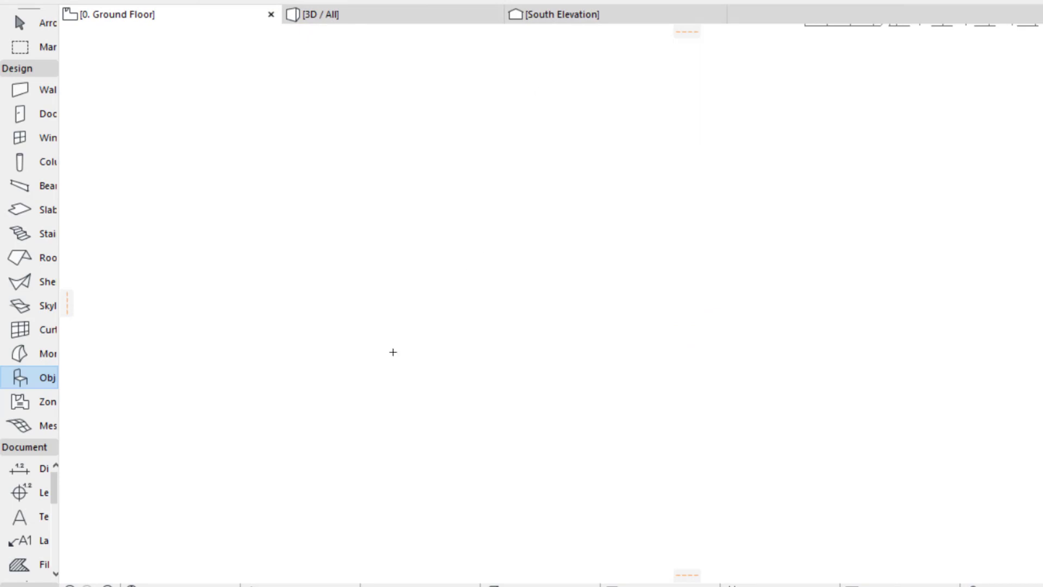
pyautogui.click(459, 273)
pyautogui.scroll(4, 415, 208)
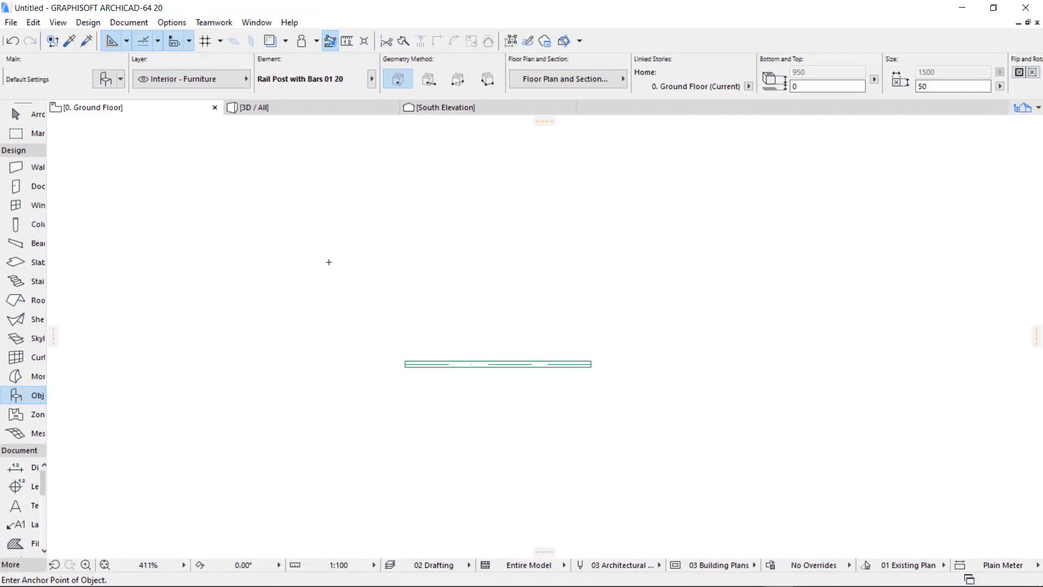
pyautogui.scroll(3, 459, 288)
pyautogui.scroll(4, 636, 470)
pyautogui.scroll(-3, 377, 425)
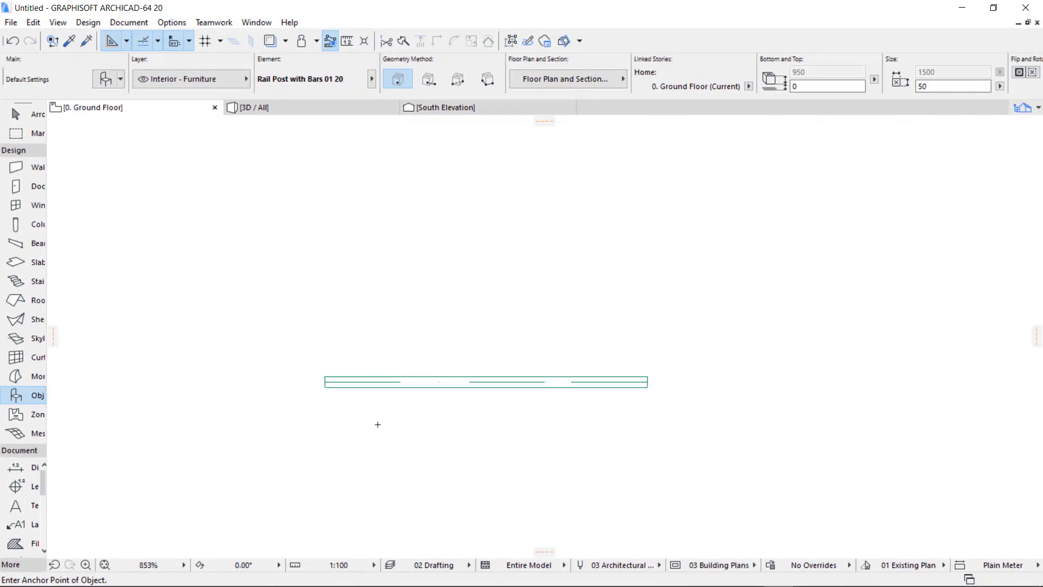
# - Inspect the placed railing up close in the 3D view
pyautogui.click(296, 109)
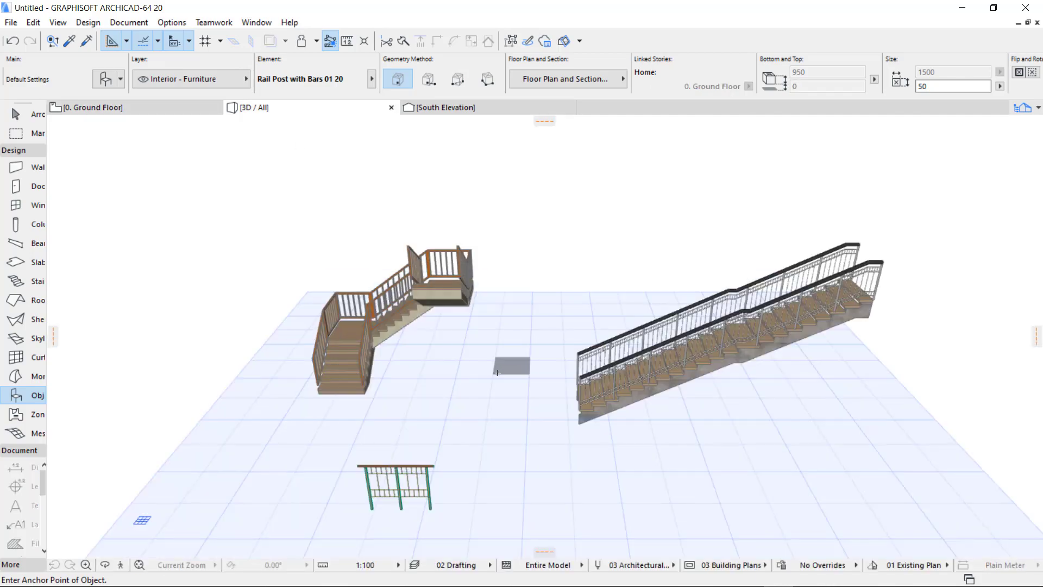
pyautogui.scroll(3, 412, 506)
pyautogui.scroll(5, 482, 435)
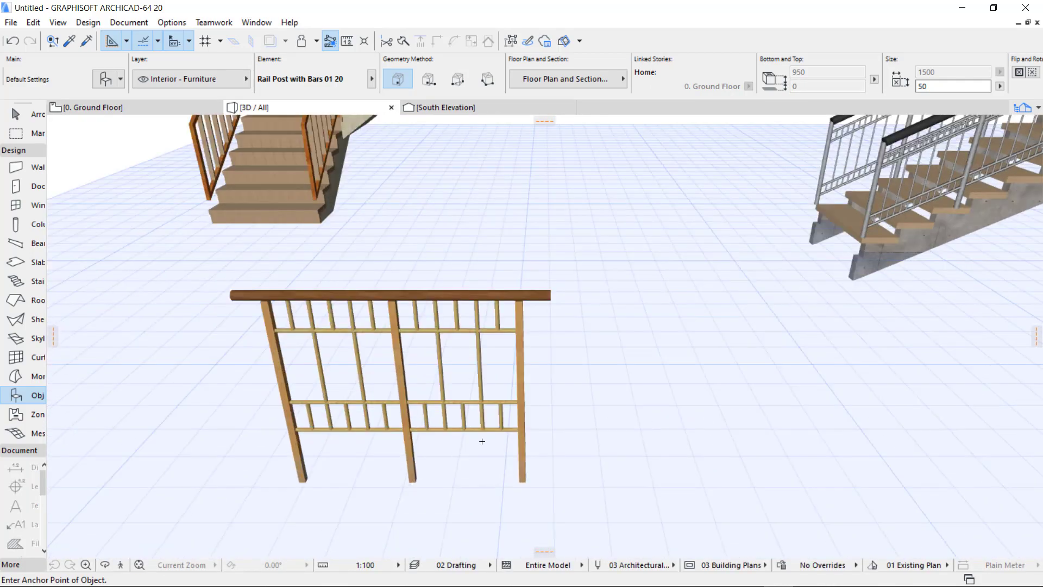
# - Examine the railing's handrail, posts and round bars from another angle in 3D
pyautogui.scroll(-5, 464, 453)
pyautogui.moveTo(465, 453); pyautogui.dragTo(435, 341, button='middle')
pyautogui.scroll(5, 419, 305)
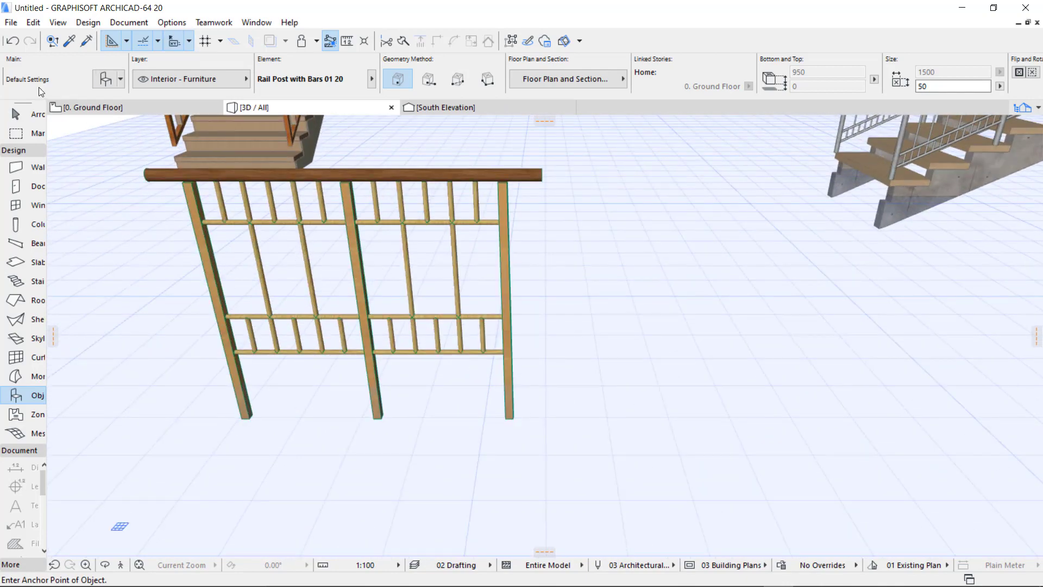
# - Select the railing on the Ground Floor plan and stretch its right end horizontally to a length of about 7990
pyautogui.click(112, 108)
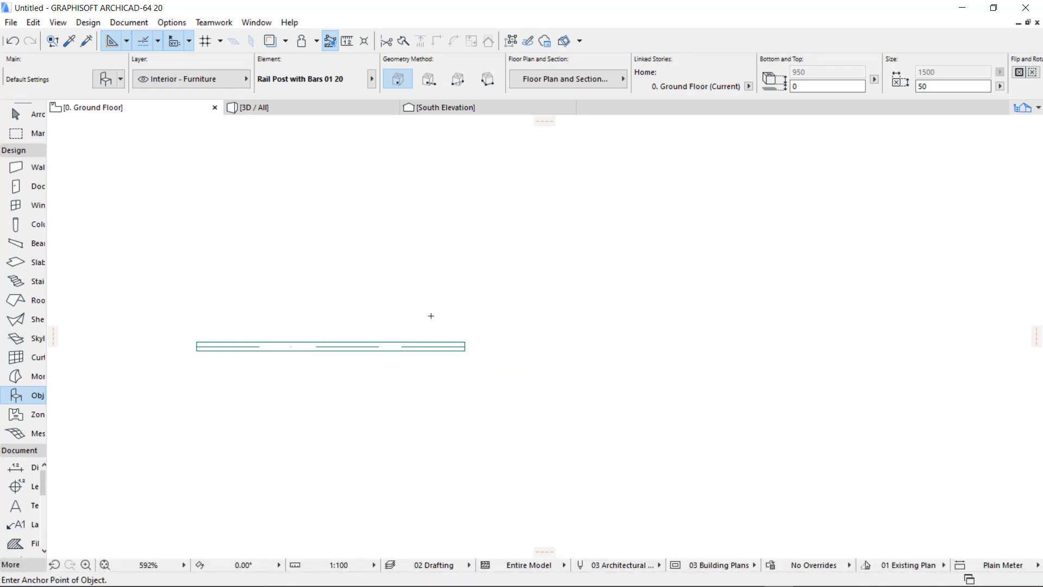
pyautogui.click(16, 115)
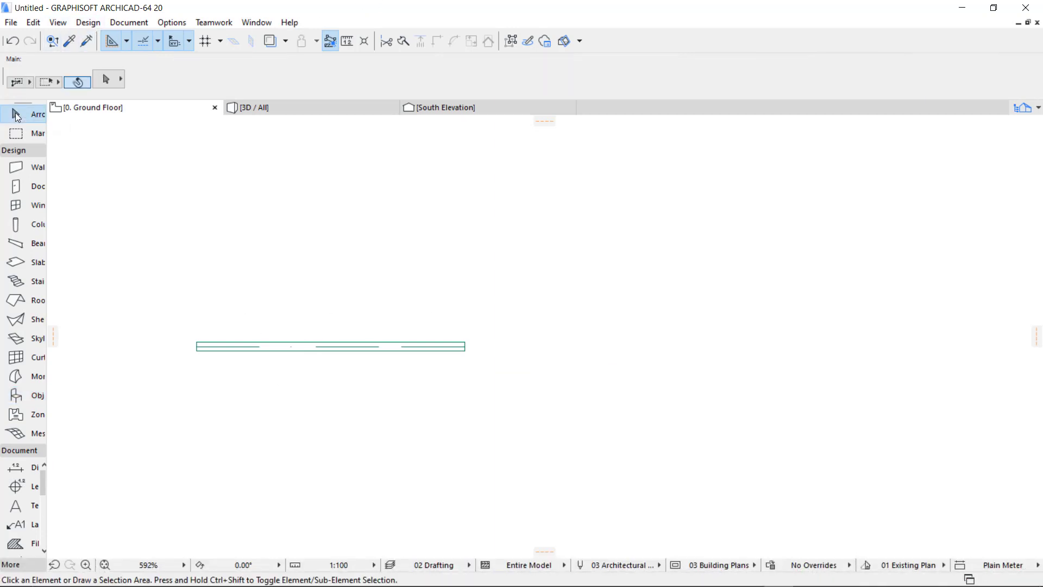
pyautogui.click(323, 360)
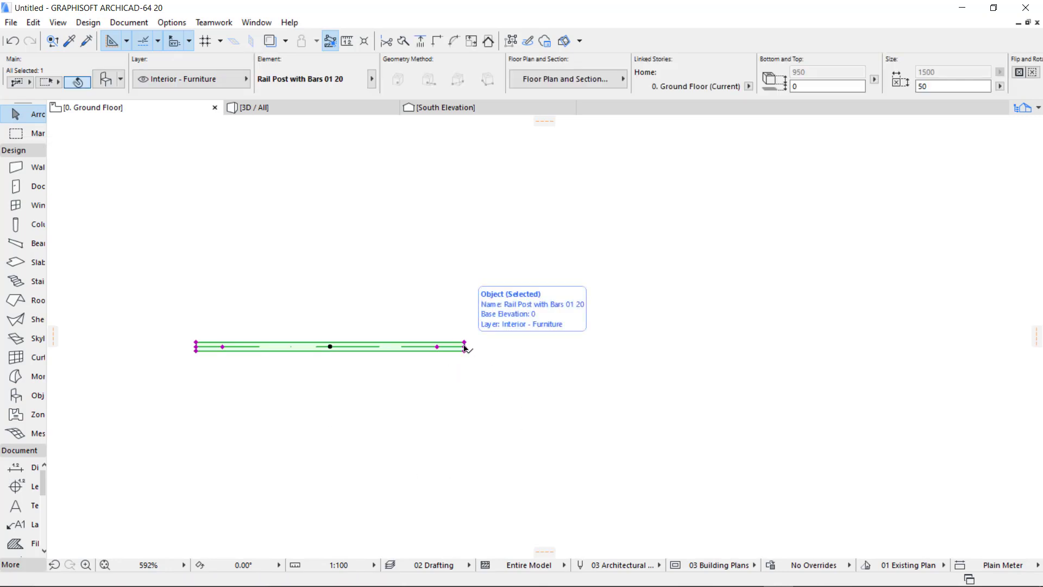
pyautogui.scroll(5, 471, 356)
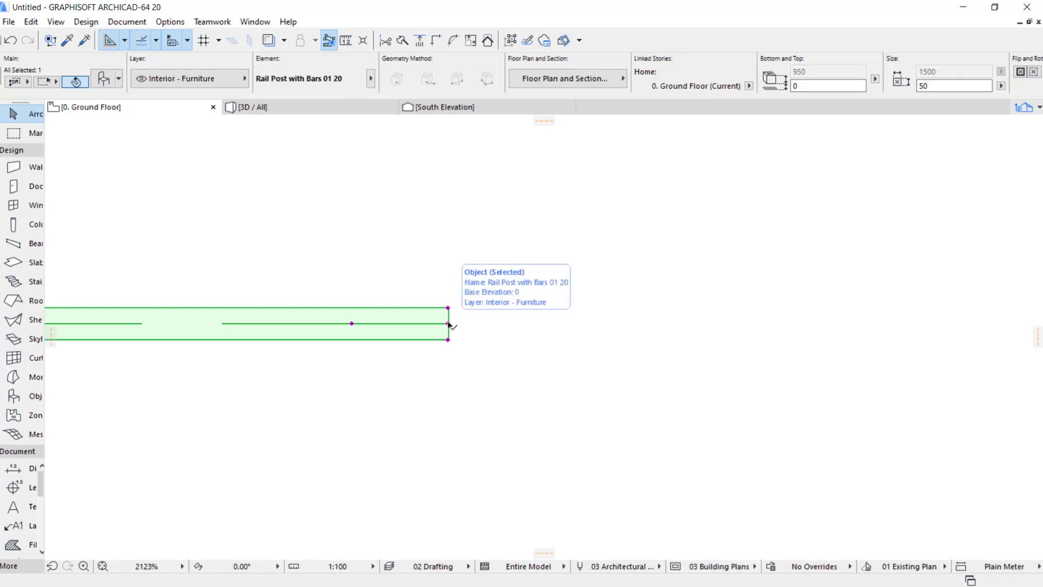
pyautogui.click(449, 324)
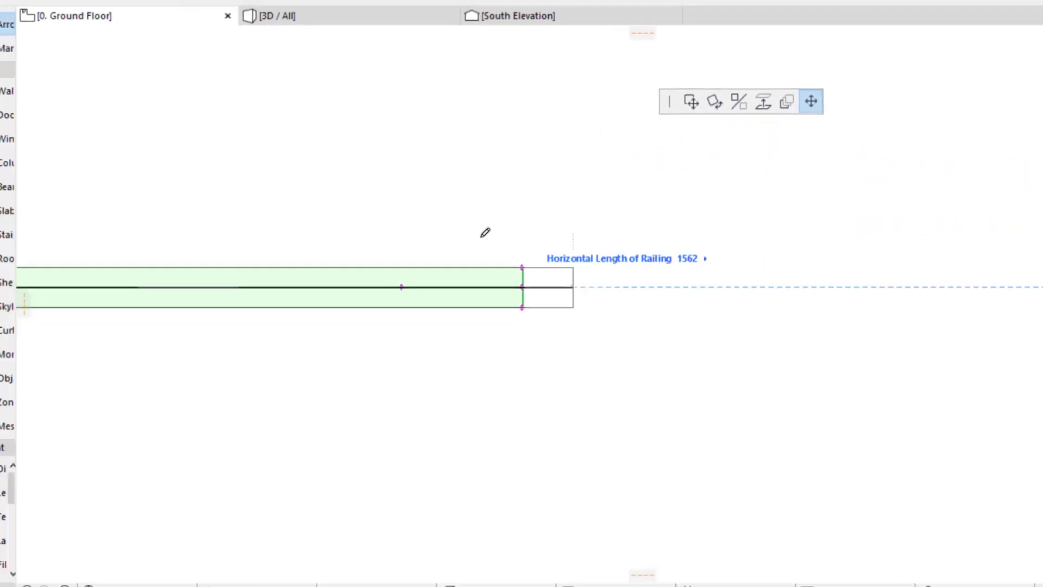
pyautogui.scroll(-6, 428, 242)
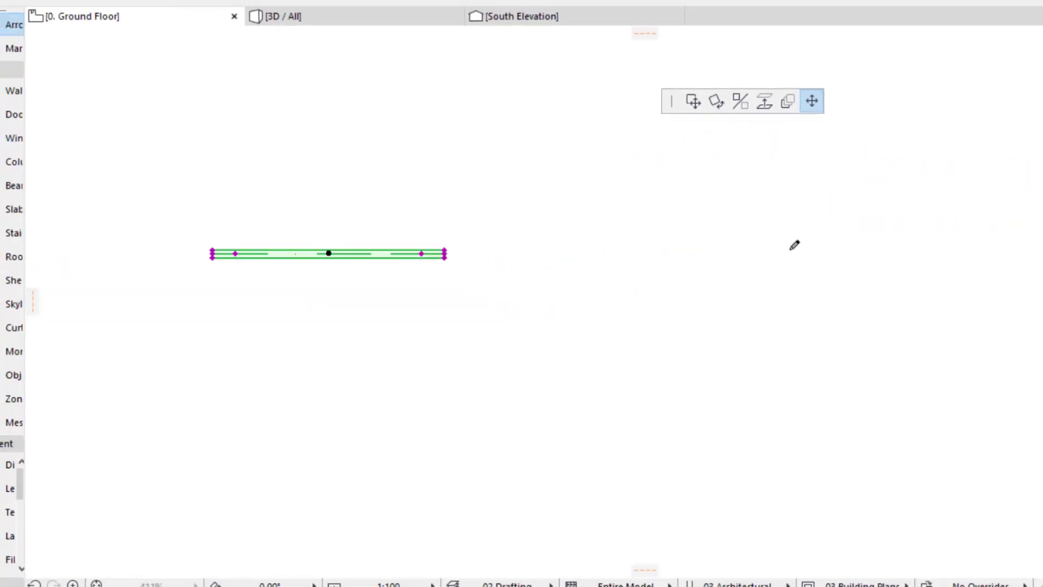
pyautogui.moveTo(614, 289); pyautogui.dragTo(585, 291, button='middle')
pyautogui.click(972, 300)
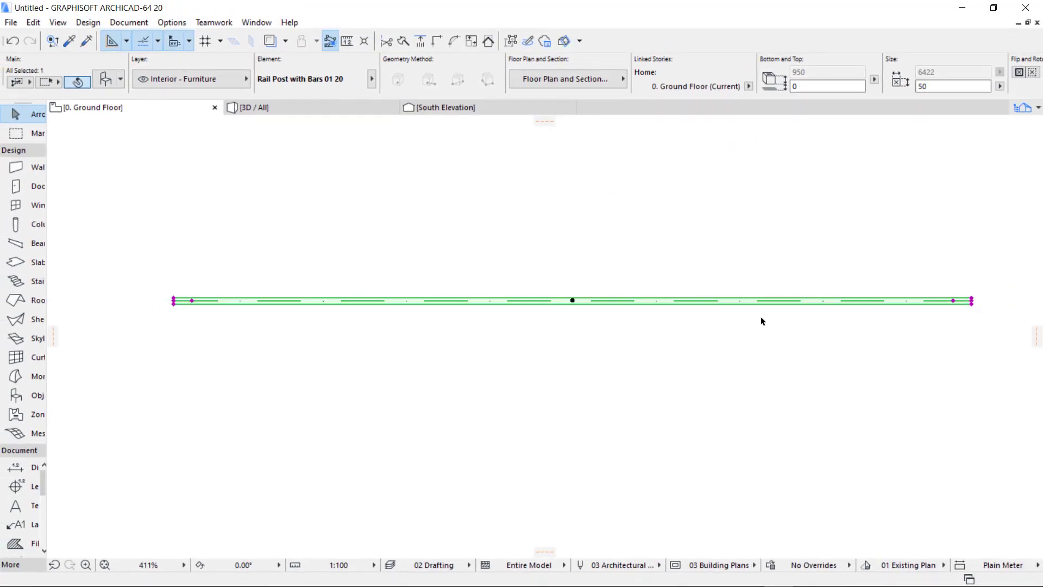
pyautogui.moveTo(761, 321); pyautogui.dragTo(451, 335, button='middle')
pyautogui.click(663, 314)
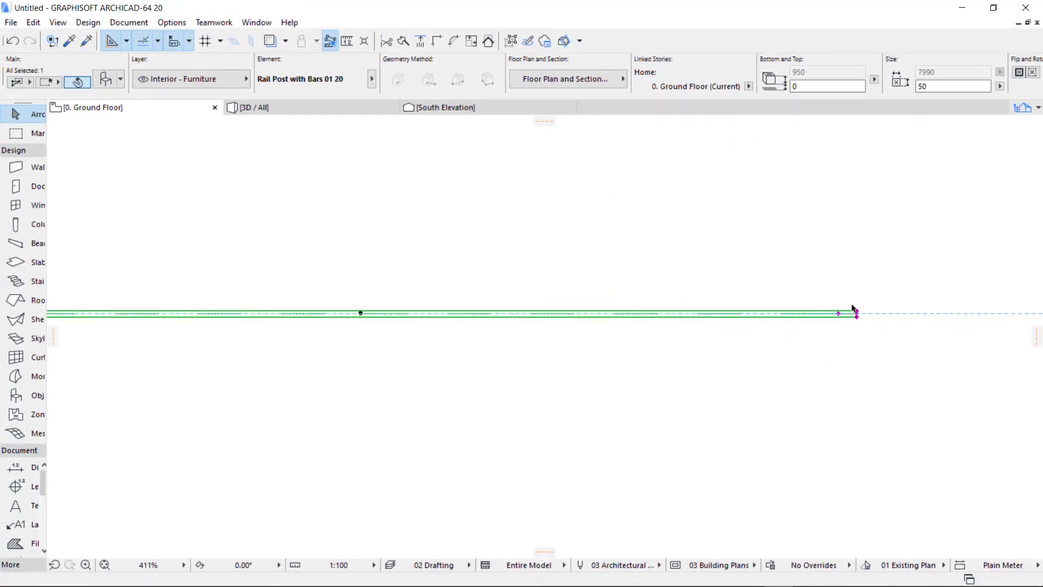
# - Check the lengthened railing and its post and bar spacing beside the stairs in the 3D view
pyautogui.click(325, 109)
pyautogui.scroll(-5, 459, 342)
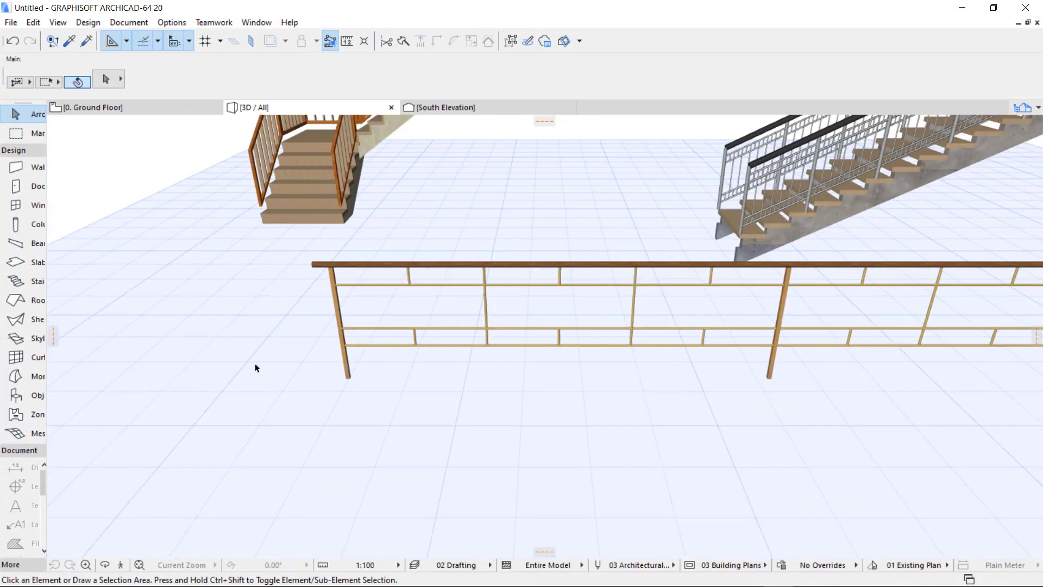
pyautogui.keyDown('shift'); pyautogui.moveTo(475, 401); pyautogui.dragTo(526, 367, button='middle'); pyautogui.keyUp('shift')
pyautogui.scroll(-1, 526, 366)
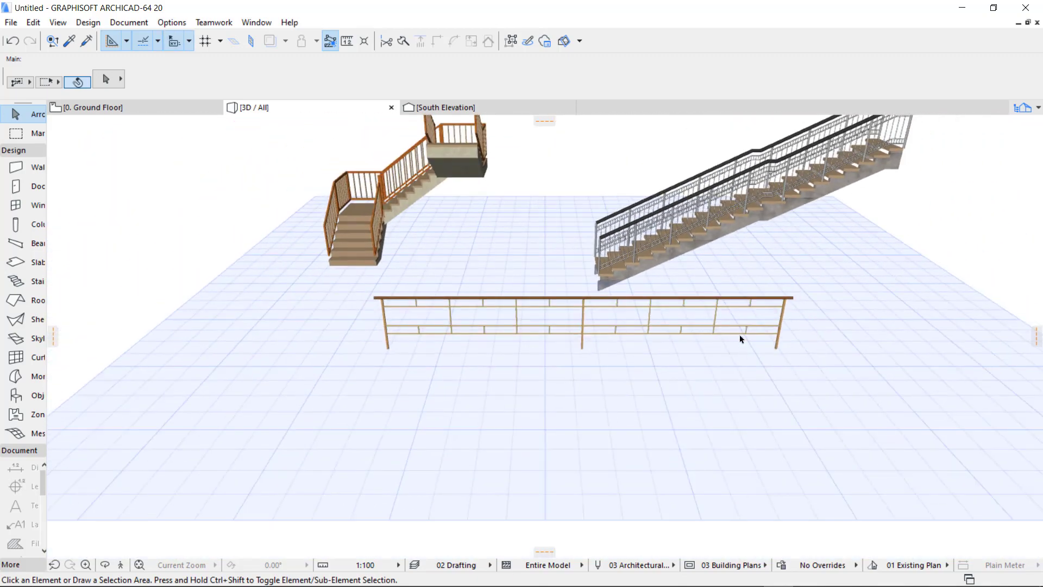
# - Return to the Ground Floor plan and deselect the railing with both stairs in view
pyautogui.click(123, 107)
pyautogui.scroll(-2, 448, 279)
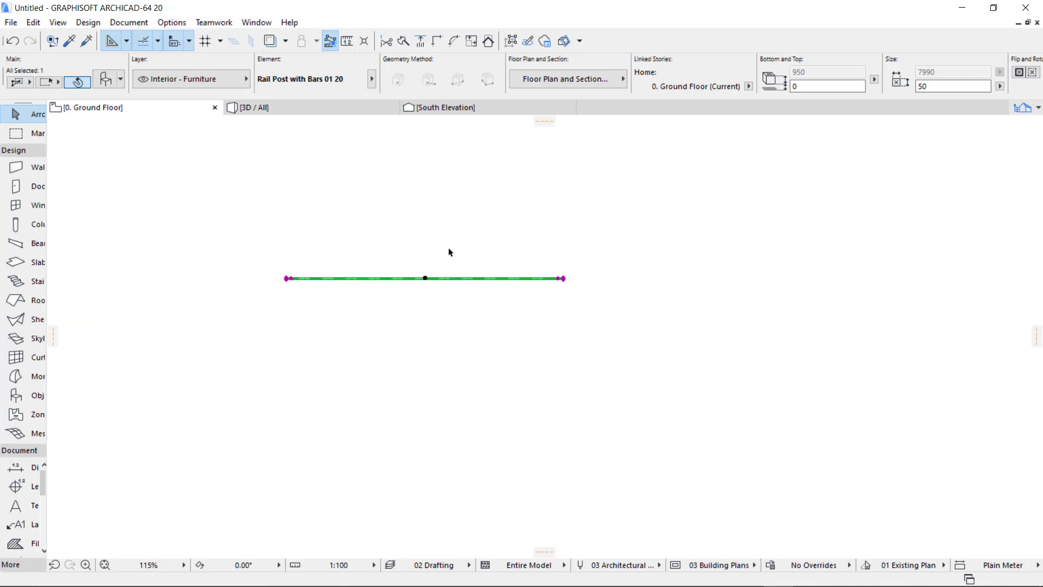
pyautogui.scroll(-2, 449, 252)
pyautogui.click(511, 288)
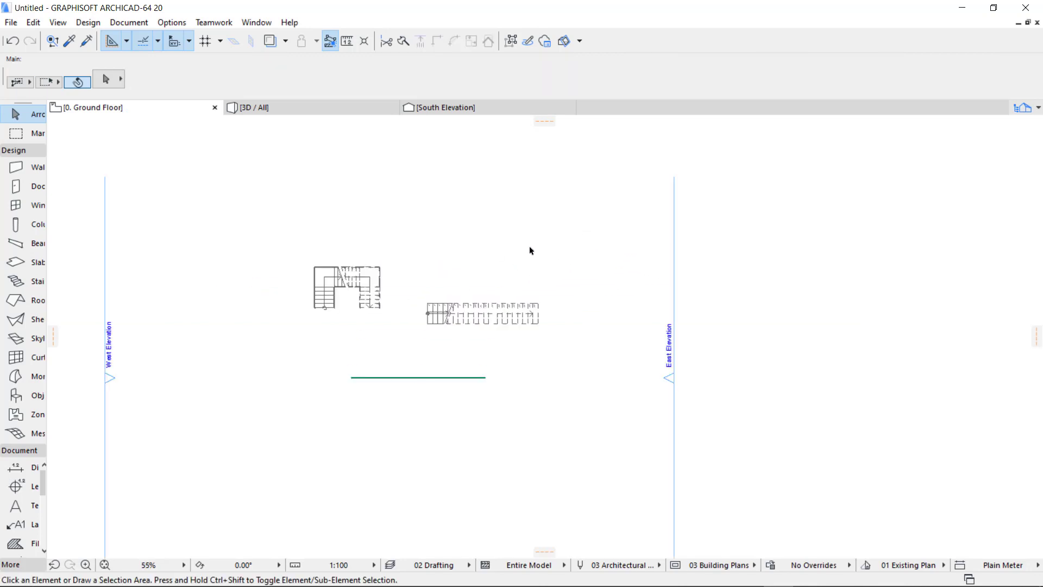